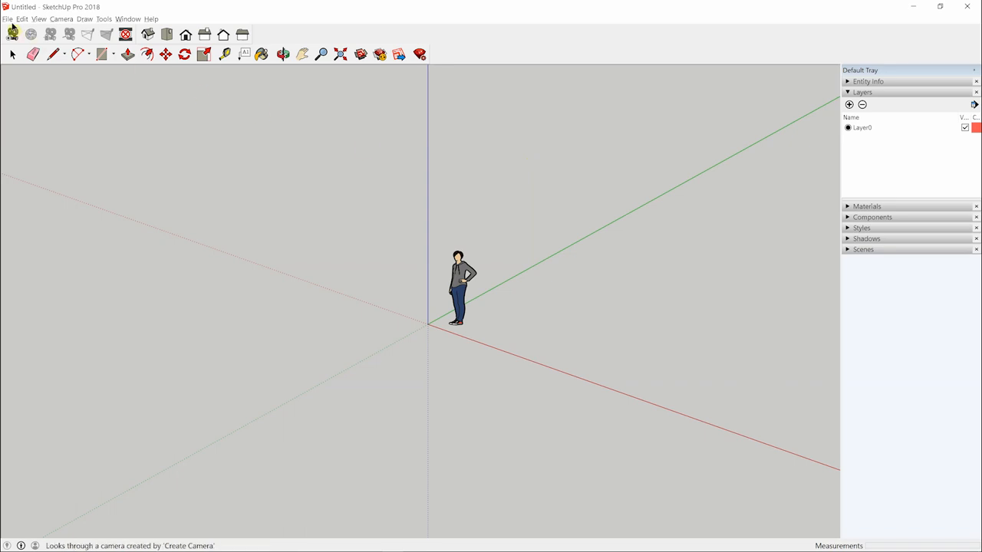
# Step: Add a geo-location to the model, narrowing the capture region to the central block between the two streets, and grab it
pyautogui.click(7, 18)
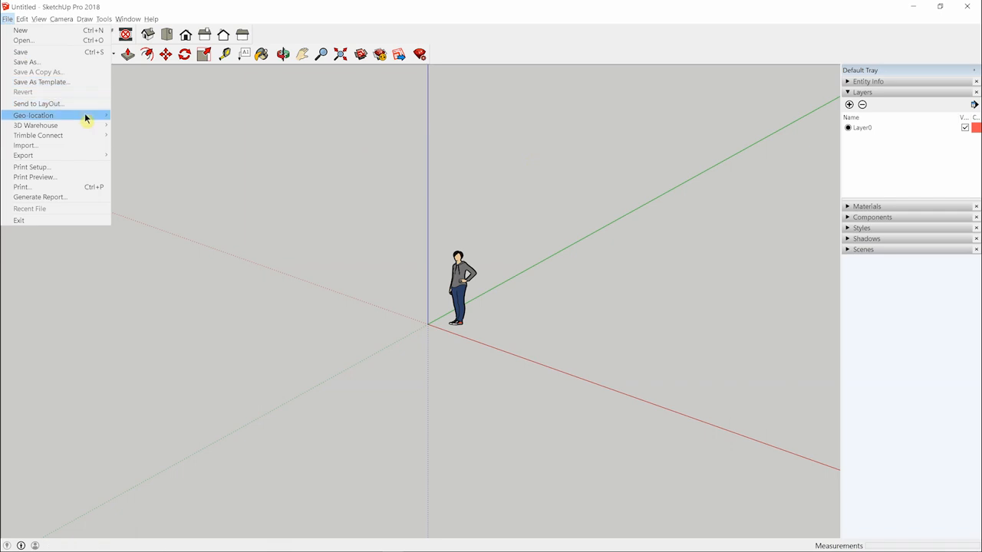
pyautogui.moveTo(86, 114)
pyautogui.click(132, 117)
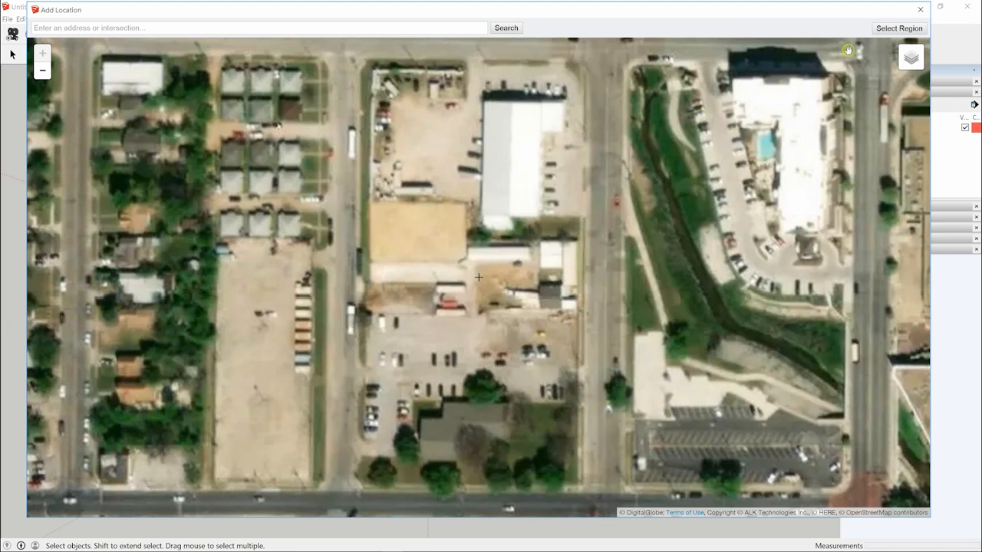
pyautogui.click(894, 29)
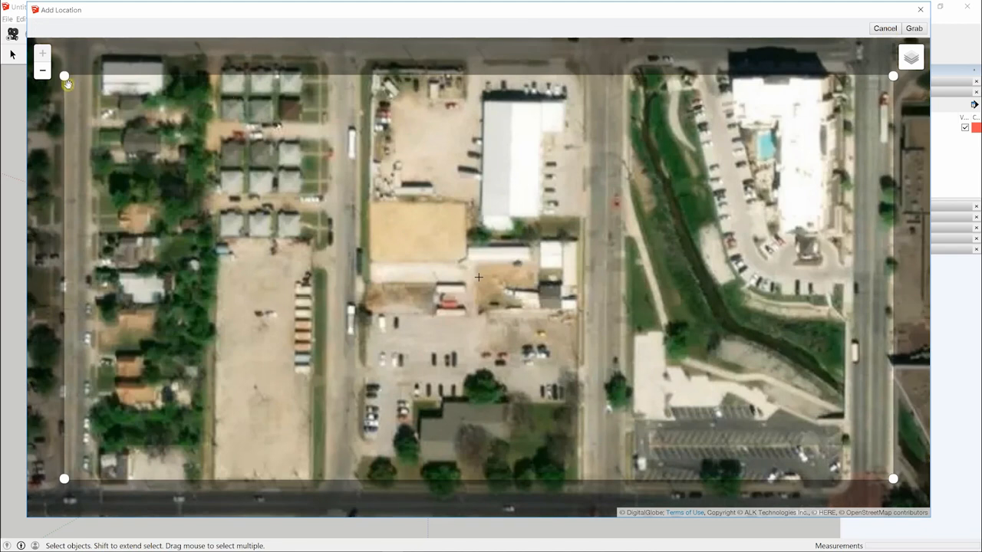
pyautogui.moveTo(64, 75); pyautogui.dragTo(306, 51)
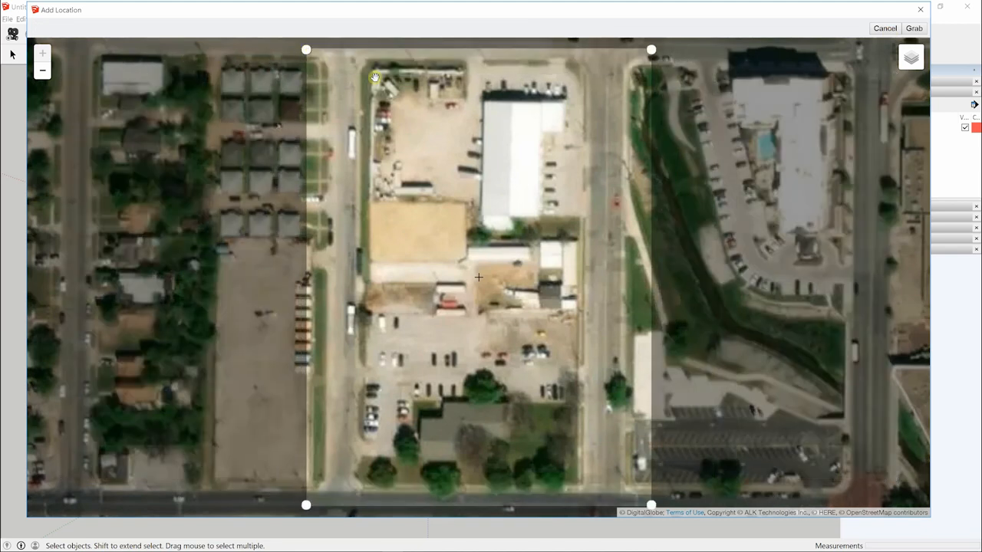
pyautogui.moveTo(377, 79); pyautogui.dragTo(384, 78)
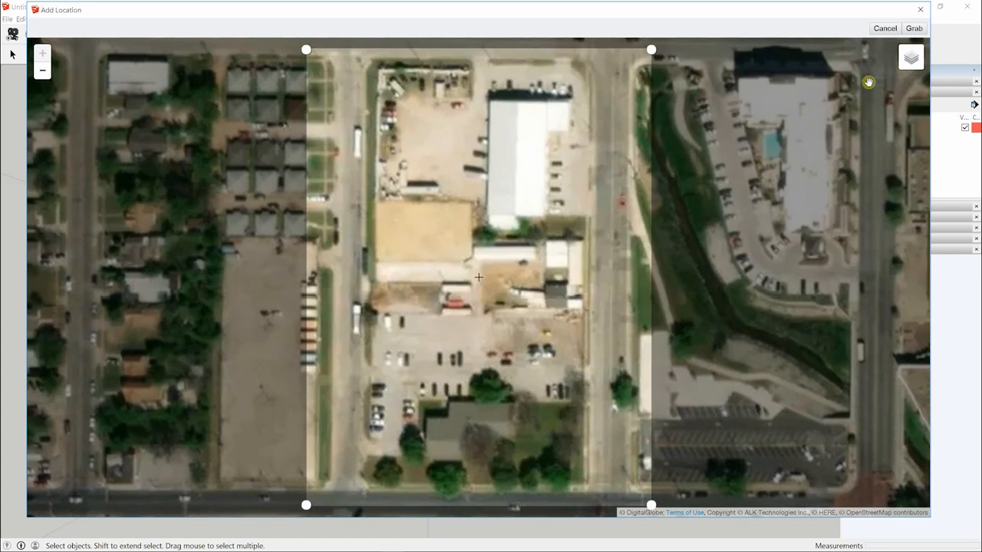
pyautogui.click(914, 29)
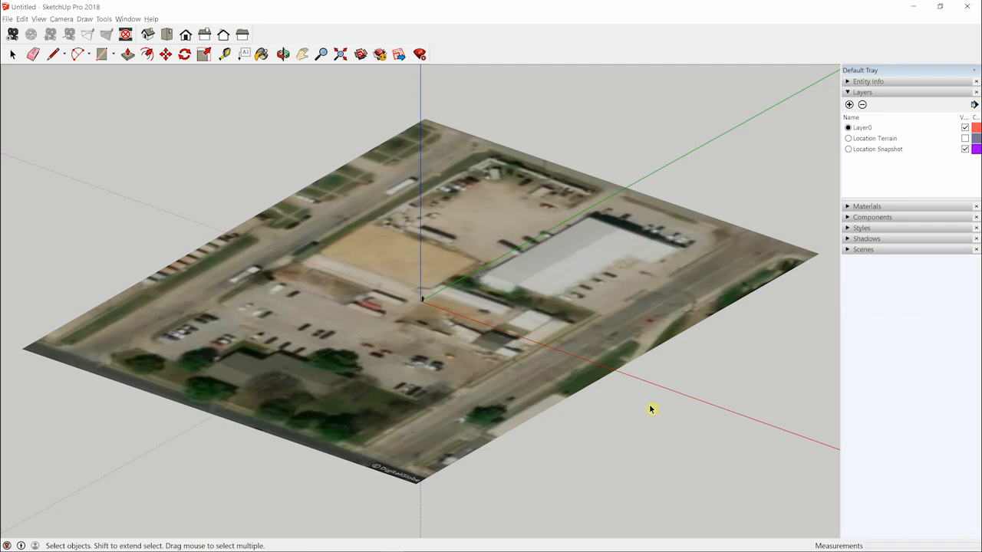
# Step: Show the Location Terrain layer and hide the Location Snapshot layer
pyautogui.moveTo(492, 434); pyautogui.dragTo(514, 458, button='middle')
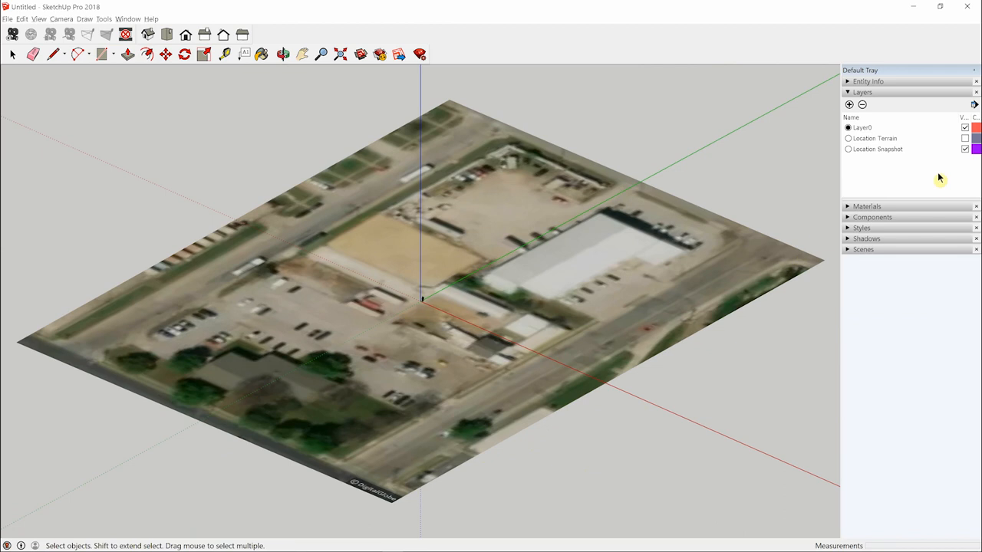
pyautogui.click(965, 138)
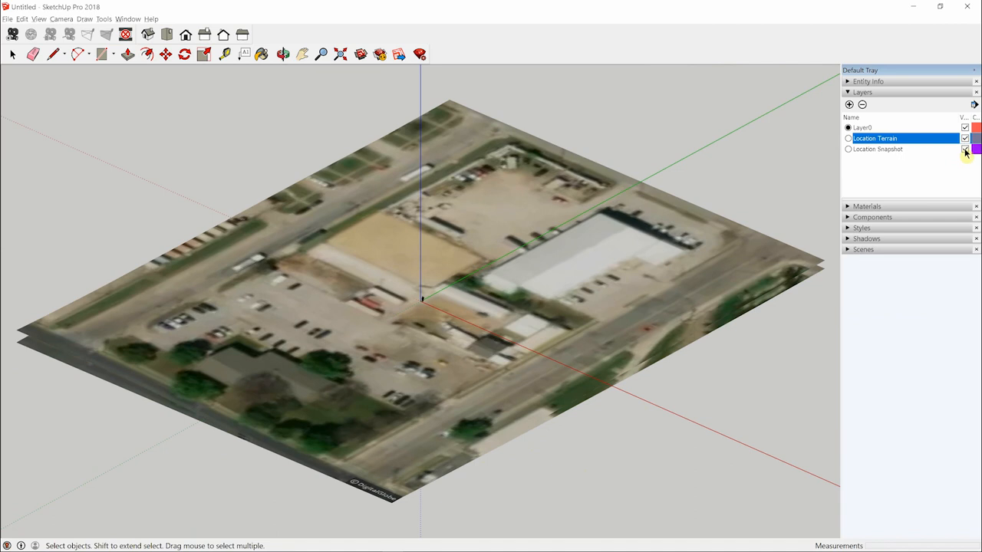
pyautogui.click(966, 149)
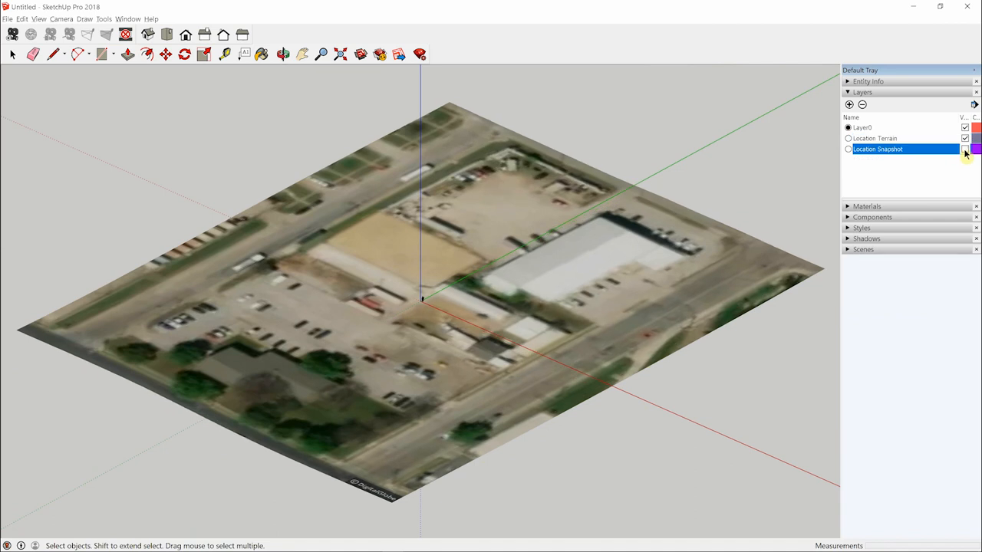
pyautogui.scroll(-3, 597, 315)
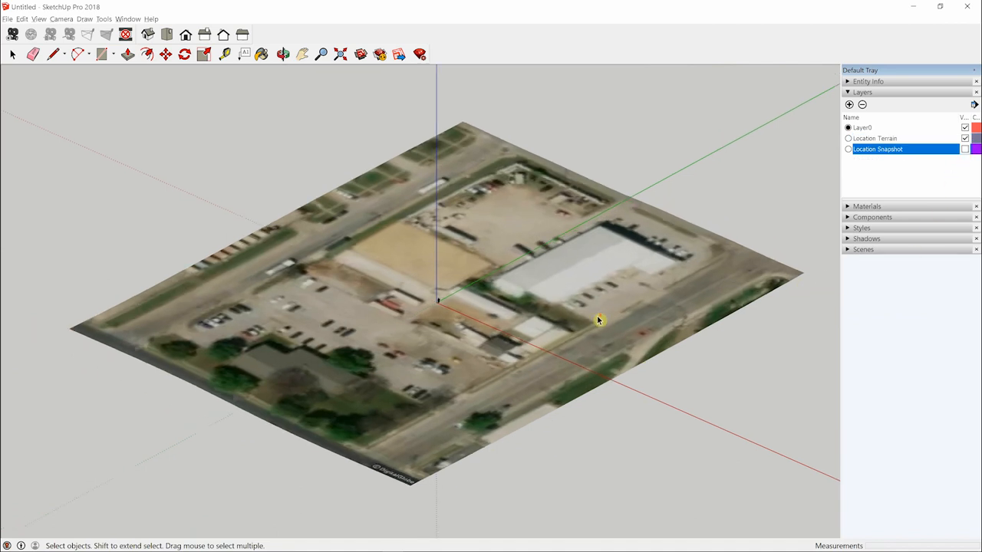
pyautogui.moveTo(654, 330); pyautogui.dragTo(107, 331, button='middle')
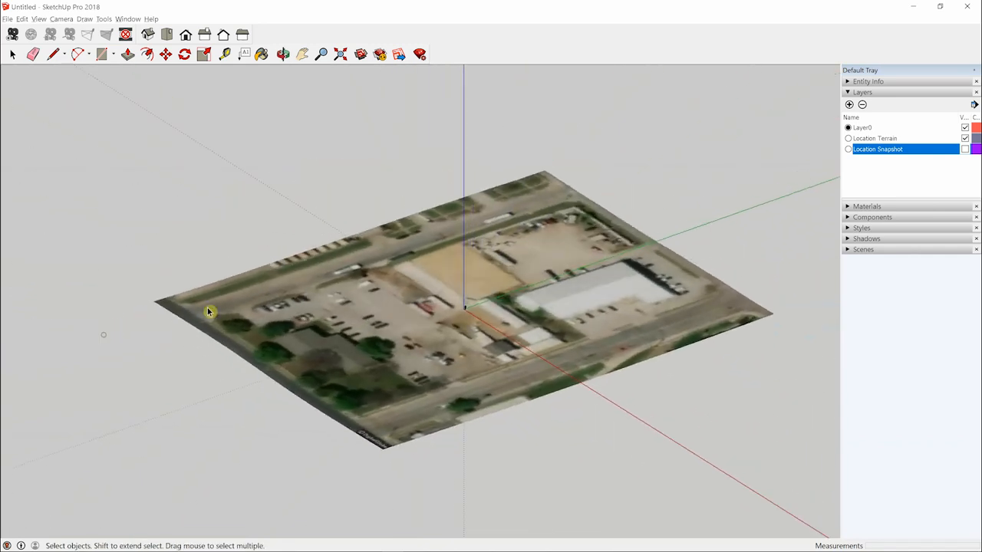
# Step: Export the 3D model to the Desktop as an AutoCAD DWG file named Site
pyautogui.click(8, 18)
pyautogui.moveTo(102, 154)
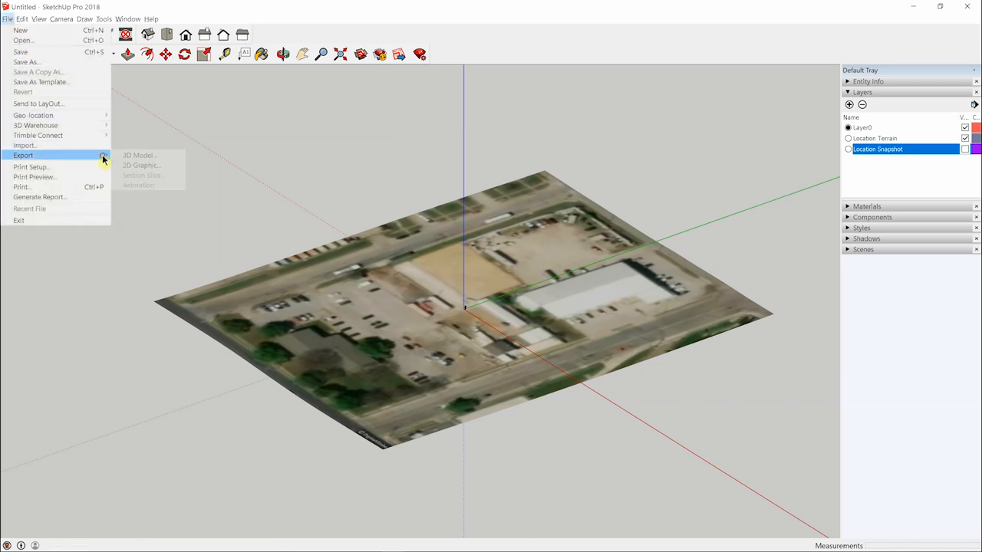
pyautogui.click(134, 156)
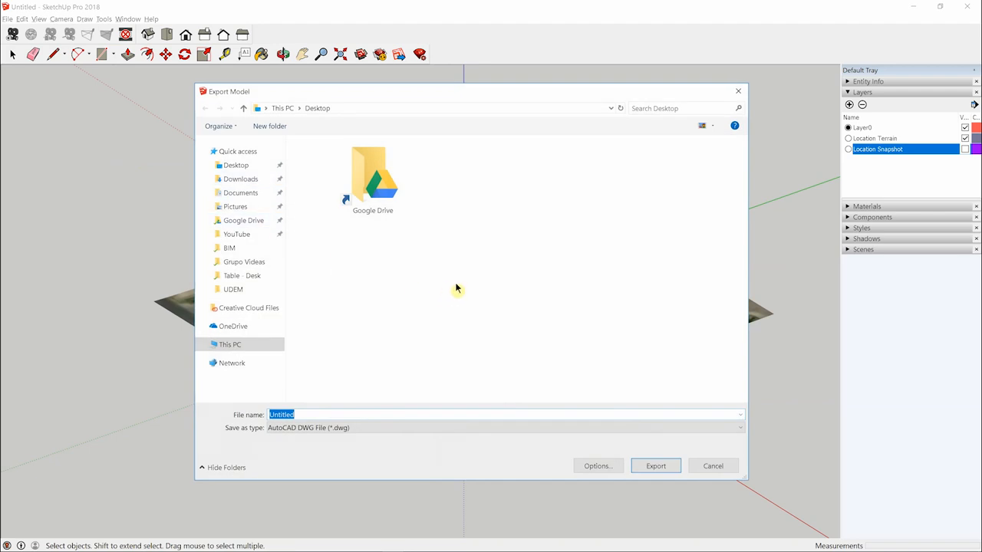
pyautogui.click(368, 430)
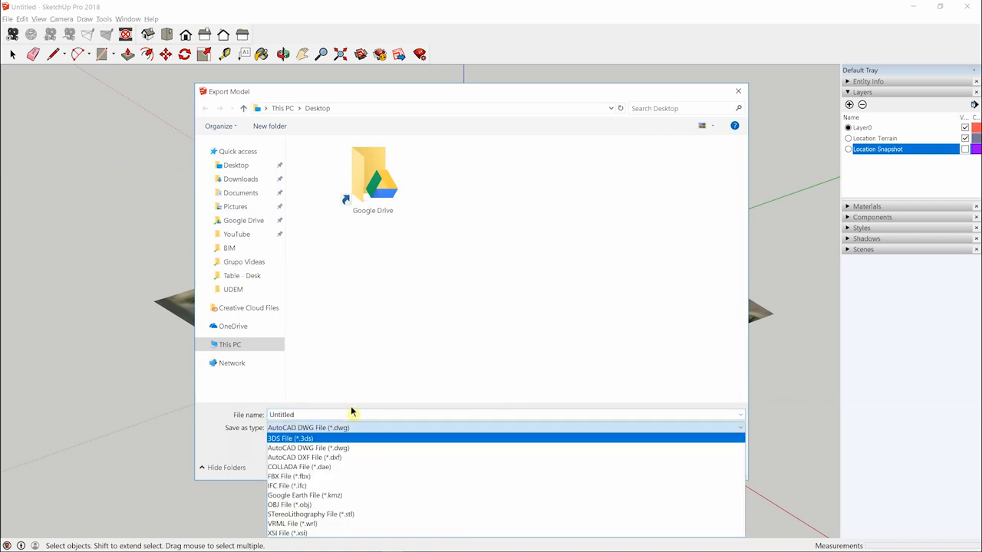
pyautogui.click(352, 416)
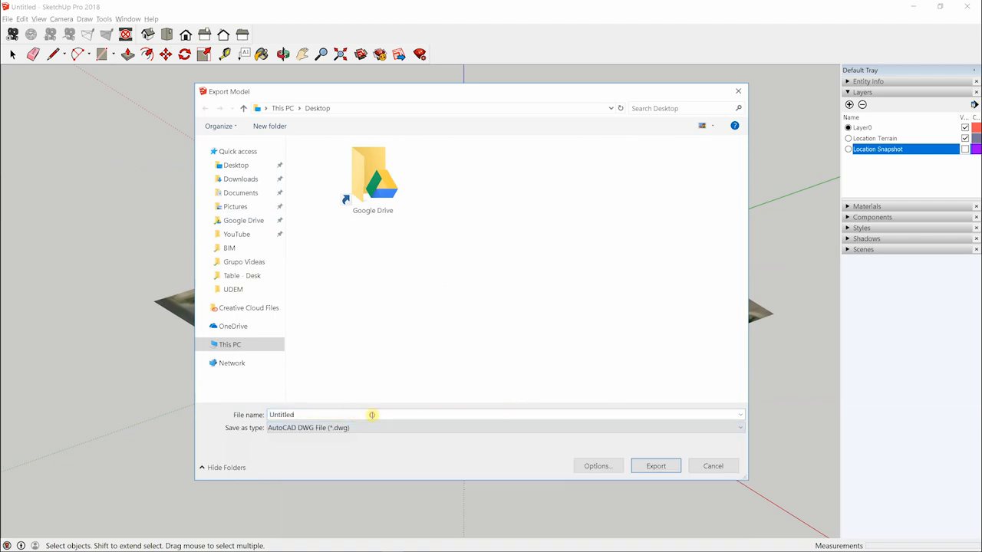
pyautogui.doubleClick(373, 415)
pyautogui.write('Si')
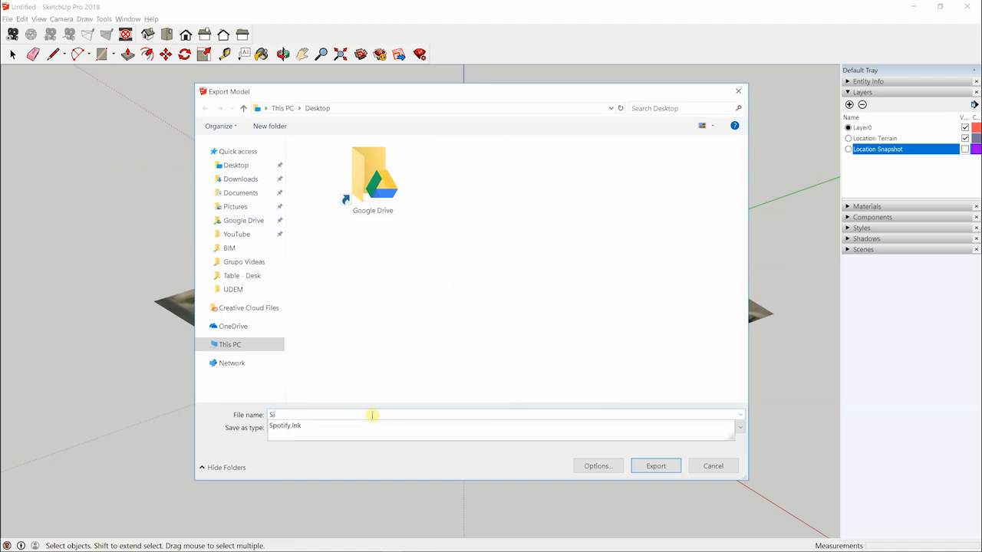
pyautogui.write('te')
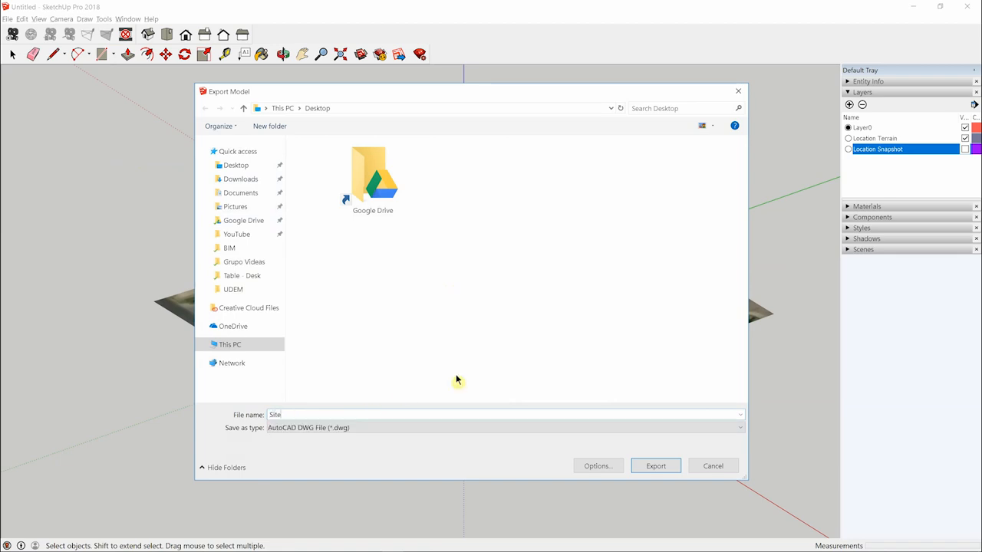
pyautogui.click(652, 468)
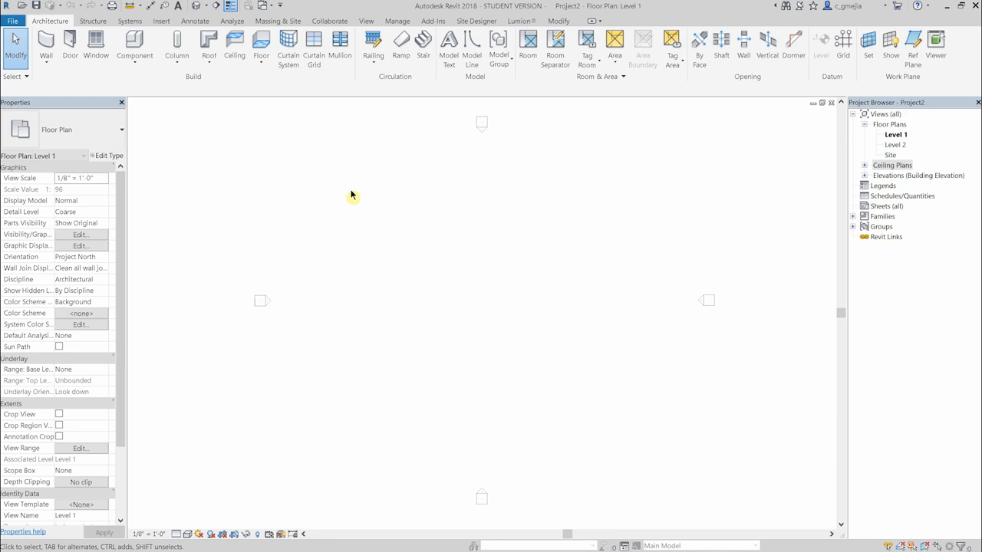
# Step: In Revit, import Site.dwg from the Desktop at Level 1 with Auto - Origin to Origin positioning
pyautogui.click(161, 20)
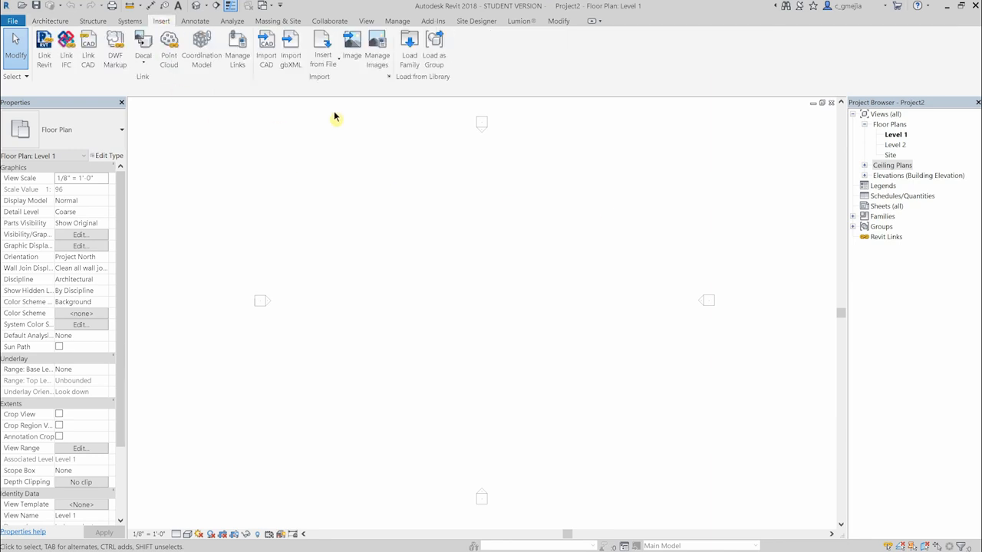
pyautogui.click(265, 54)
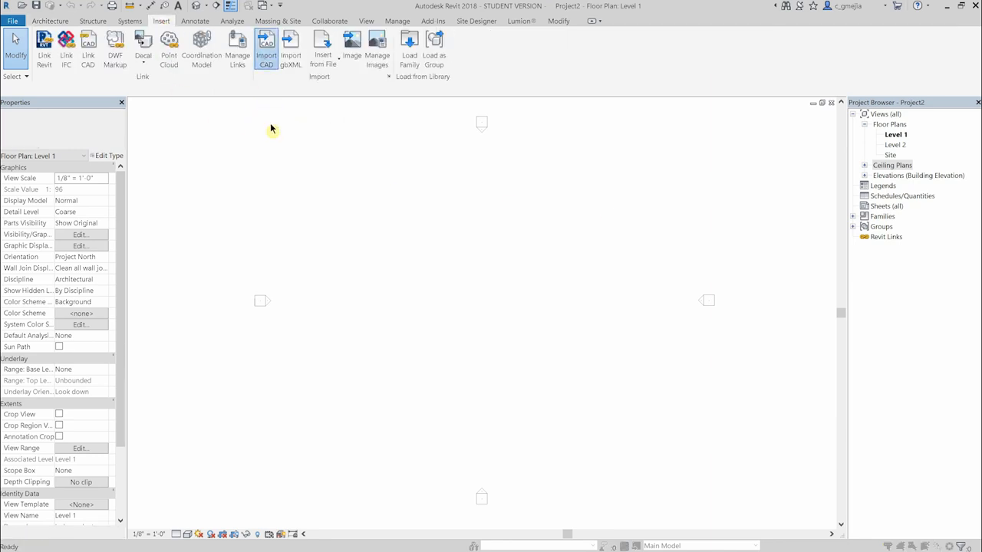
pyautogui.click(417, 115)
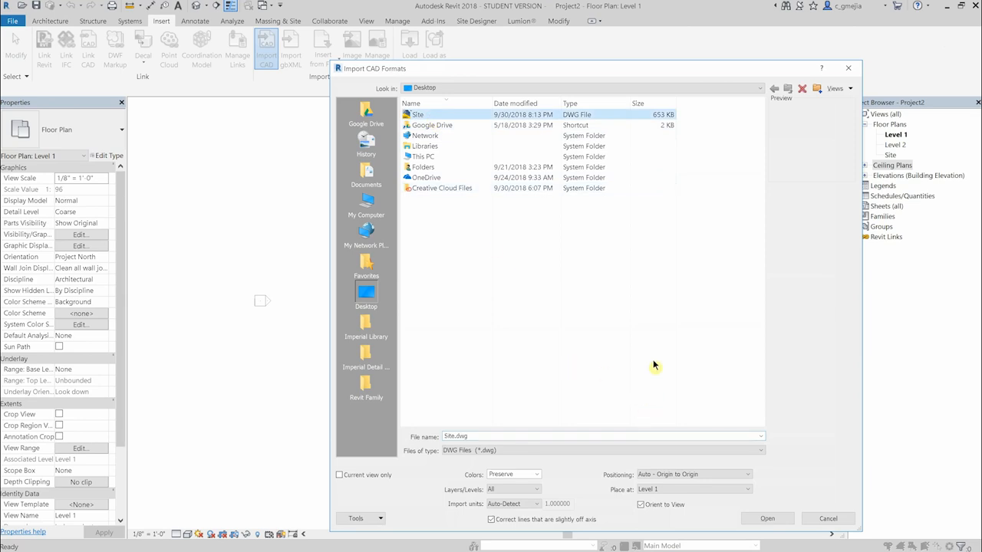
pyautogui.click(767, 518)
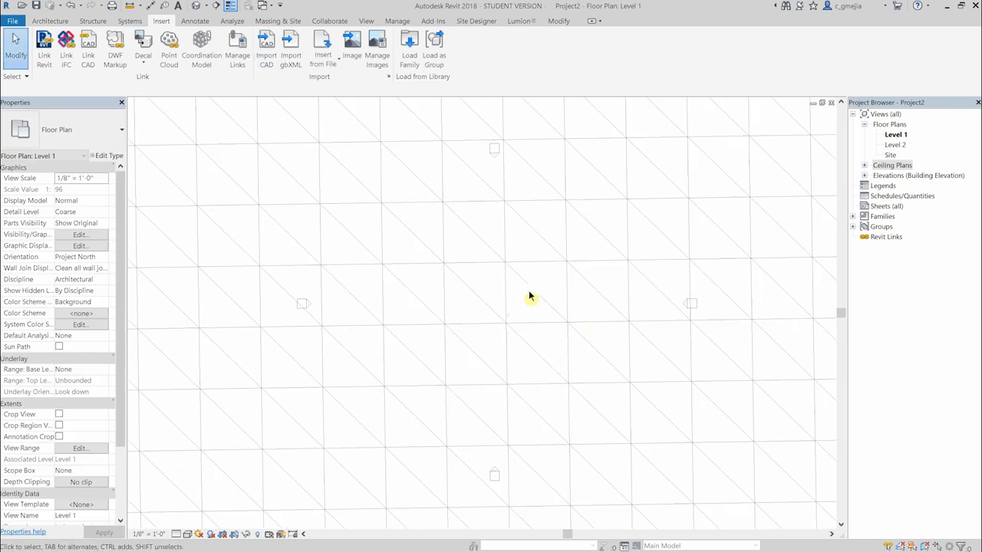
pyautogui.scroll(-5, 494, 278)
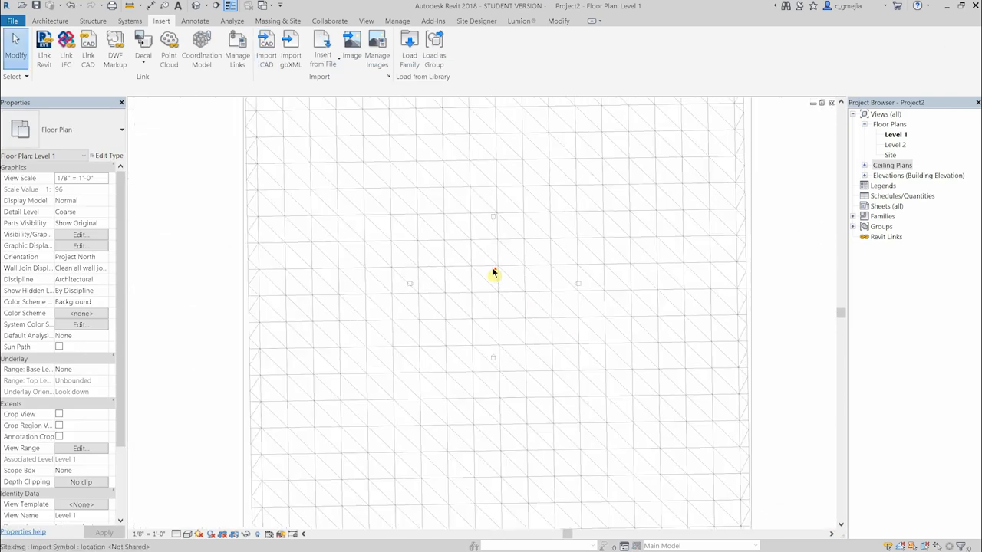
pyautogui.scroll(-3, 494, 270)
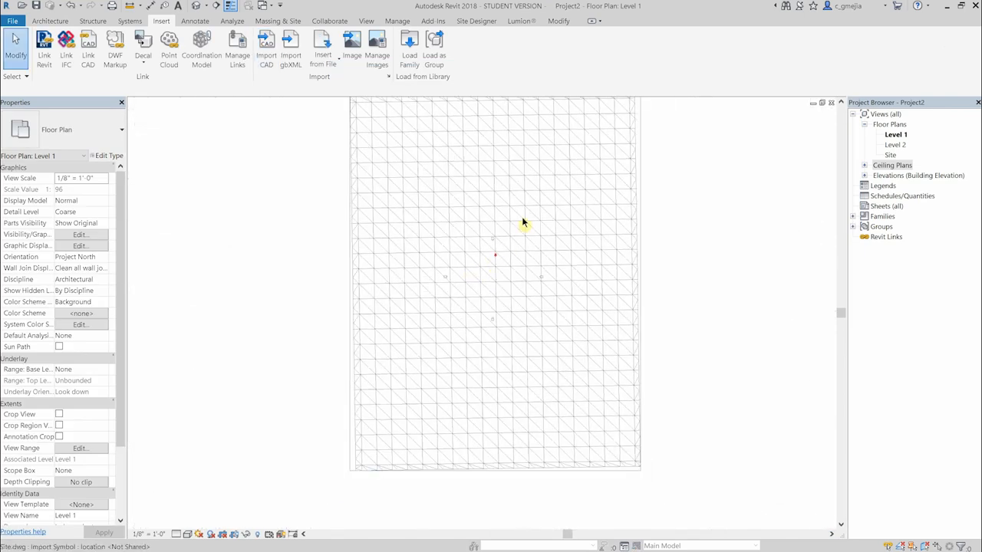
pyautogui.scroll(-2, 533, 217)
pyautogui.scroll(-2, 653, 200)
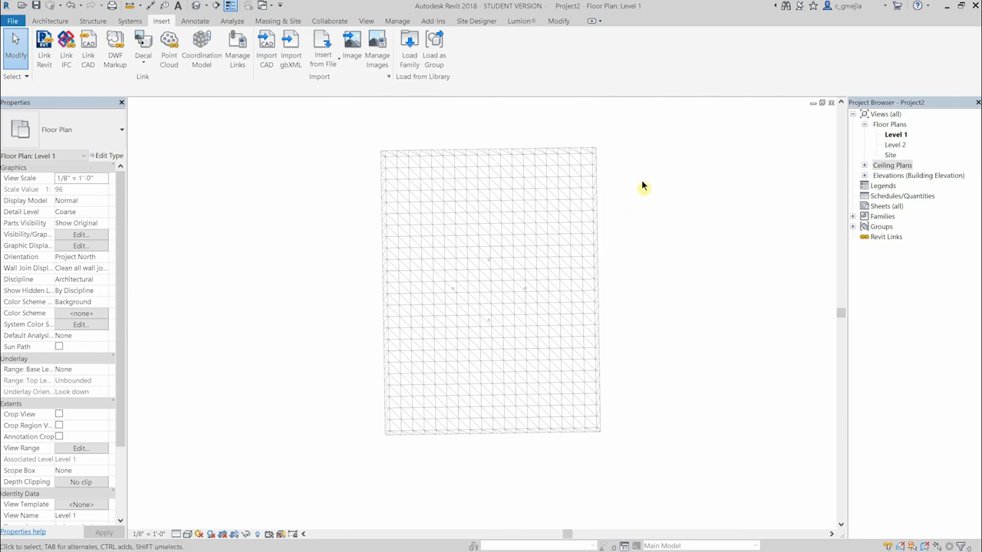
# Step: Create a toposurface from the imported Site.dwg instance, using points from only the Location_Terrain layer, and finish the surface
pyautogui.click(277, 20)
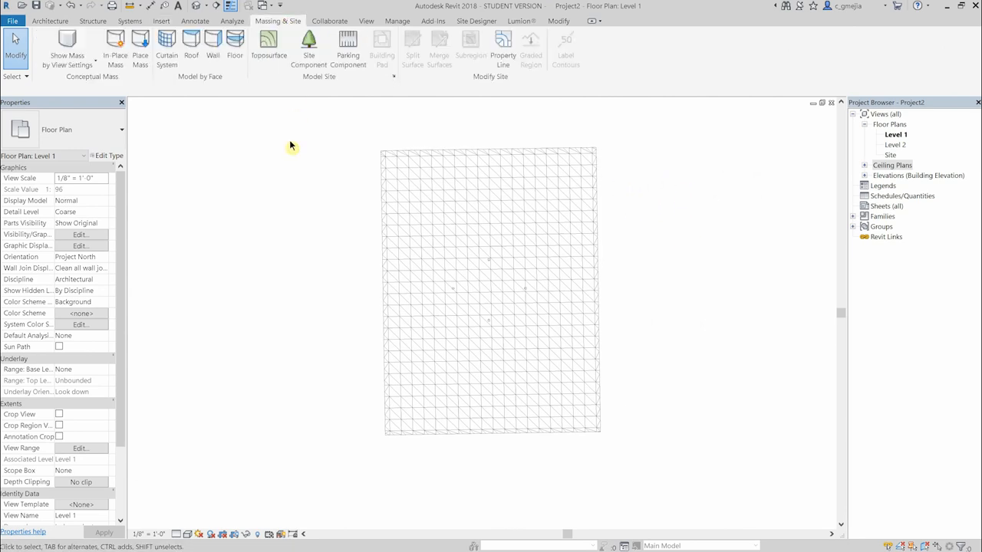
pyautogui.click(270, 54)
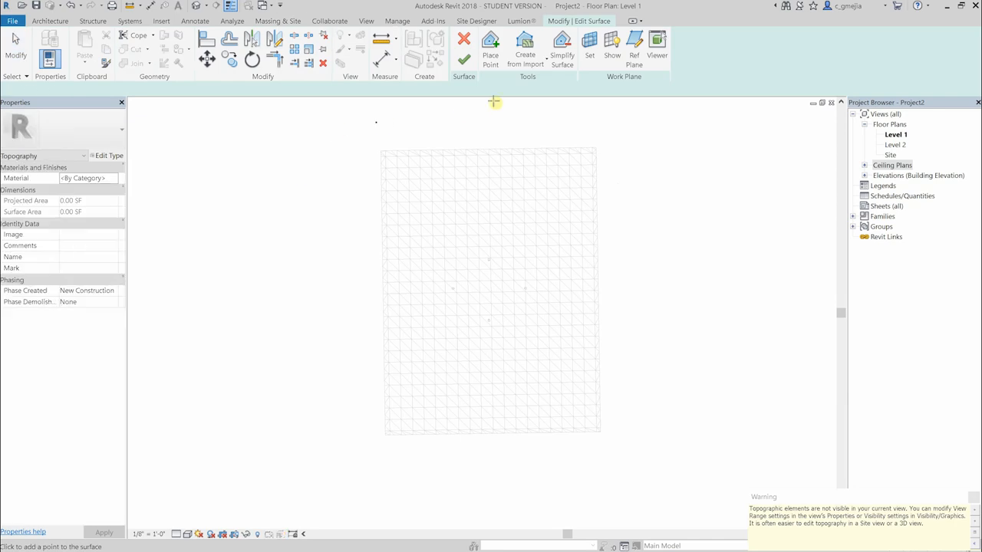
pyautogui.click(526, 55)
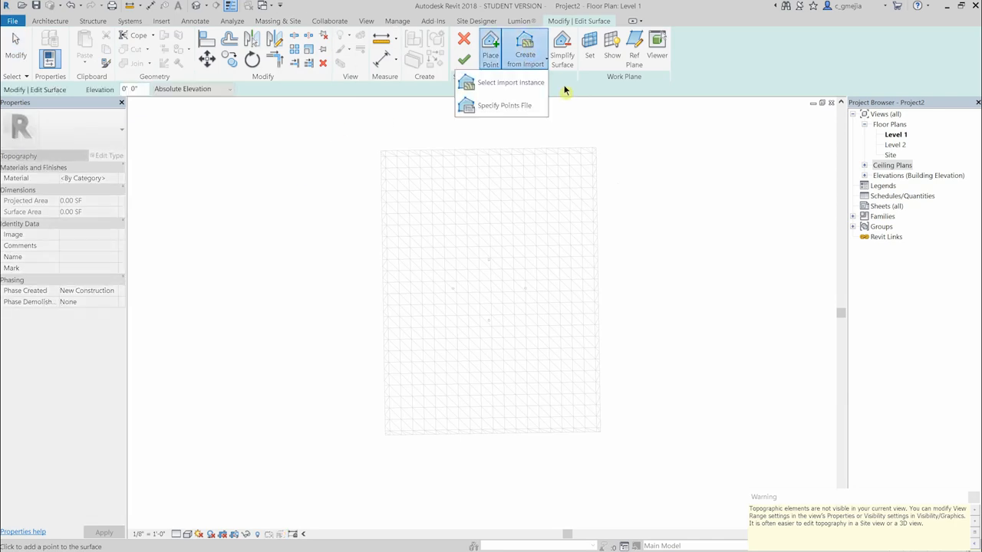
pyautogui.click(529, 83)
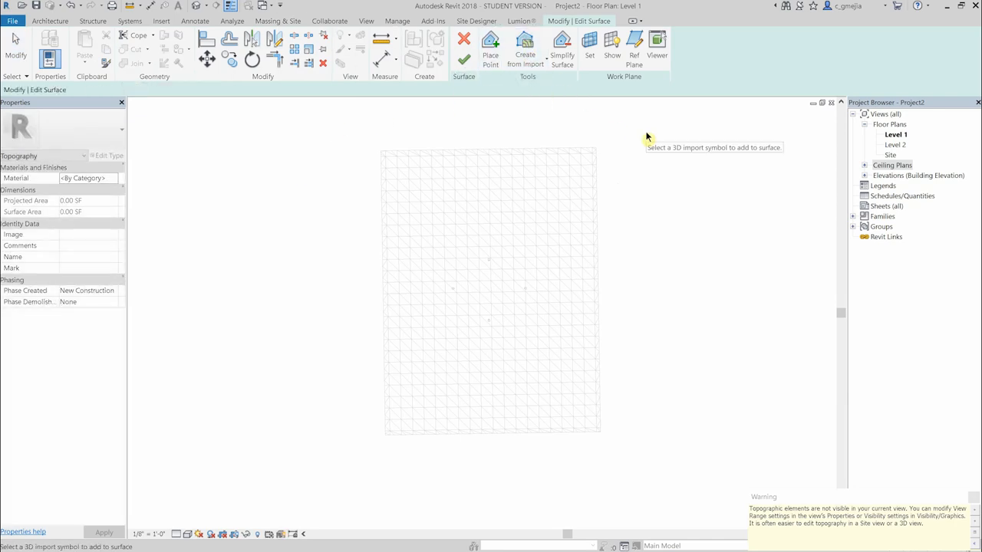
pyautogui.click(589, 161)
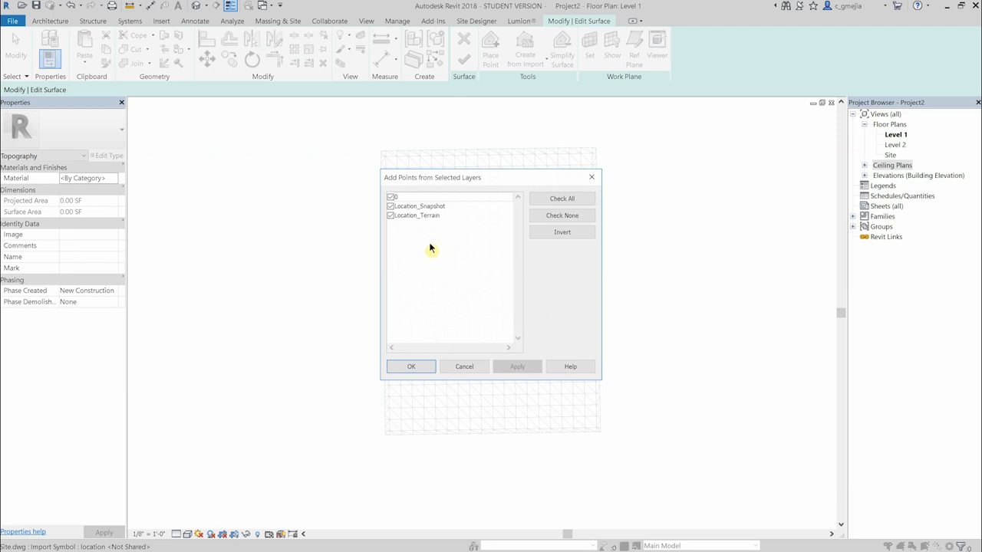
pyautogui.click(393, 205)
pyautogui.click(391, 198)
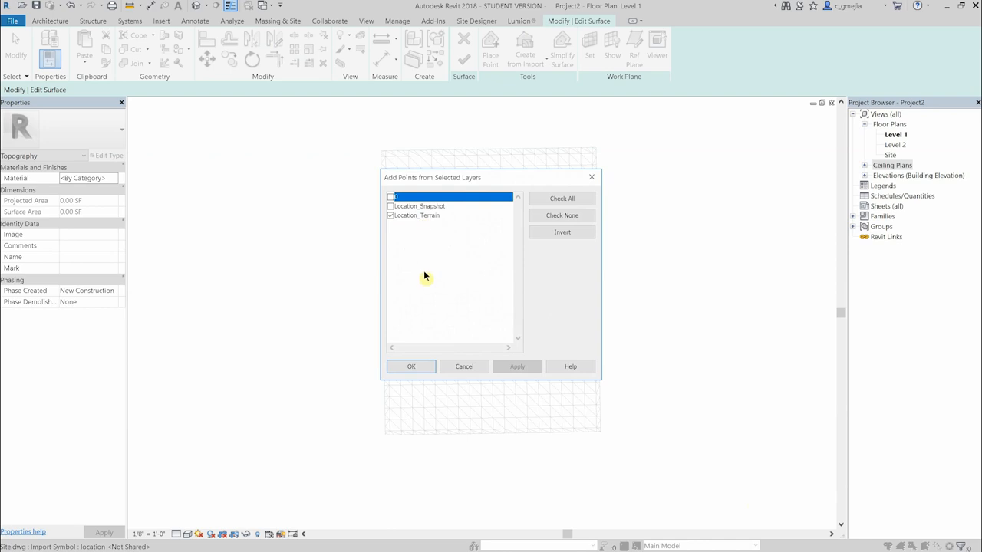
pyautogui.click(422, 366)
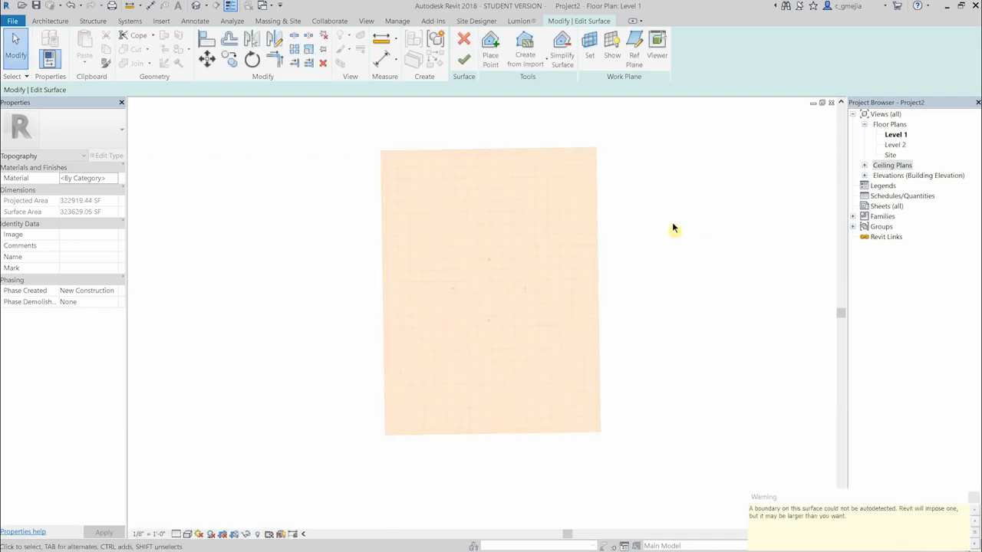
pyautogui.click(464, 59)
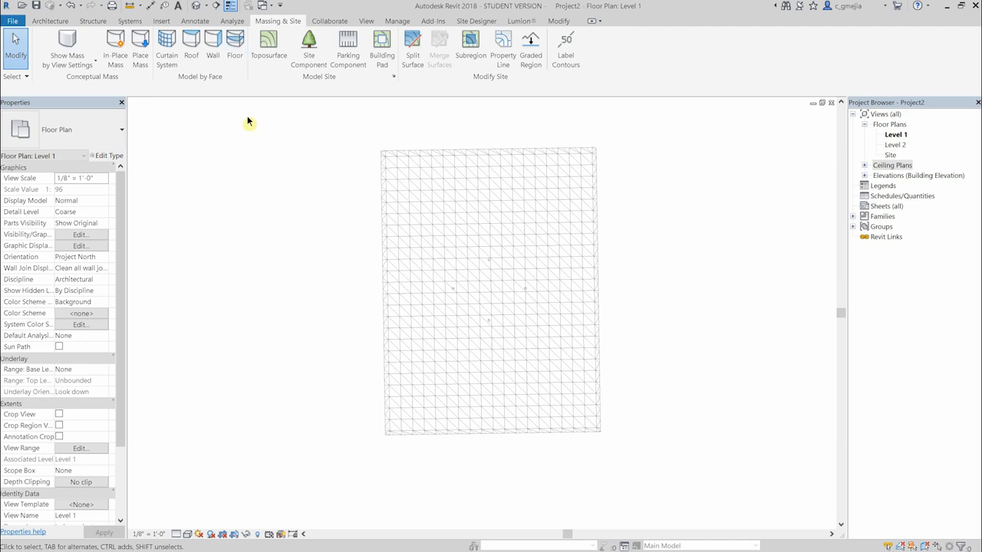
# Step: Open the default 3D view to inspect the whole toposurface and imported terrain
pyautogui.click(196, 6)
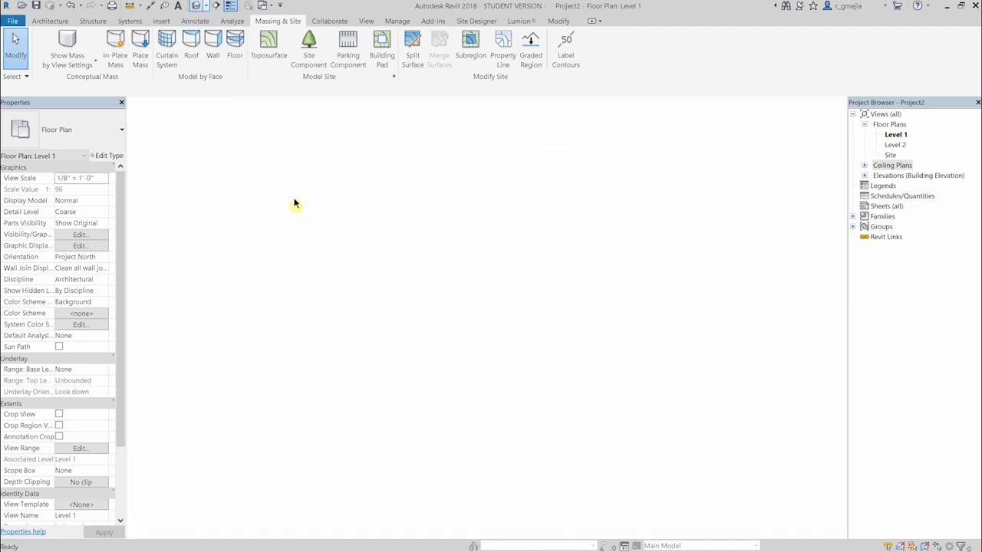
pyautogui.scroll(-3, 445, 281)
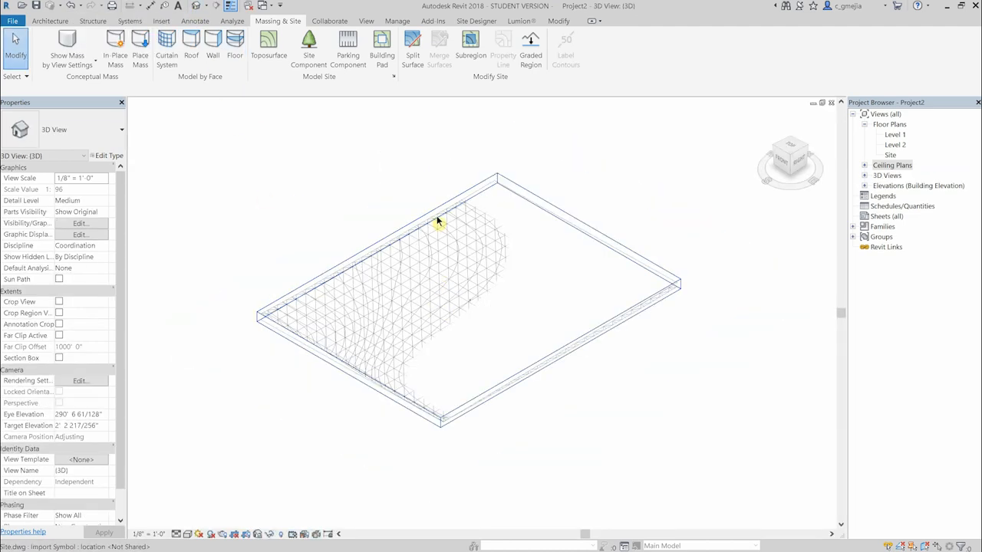
# Step: Temporarily hide the imported Site.dwg in the 3D view so only the toposurface contours are displayed
pyautogui.click(420, 266)
pyautogui.press('h')
pyautogui.press('h')
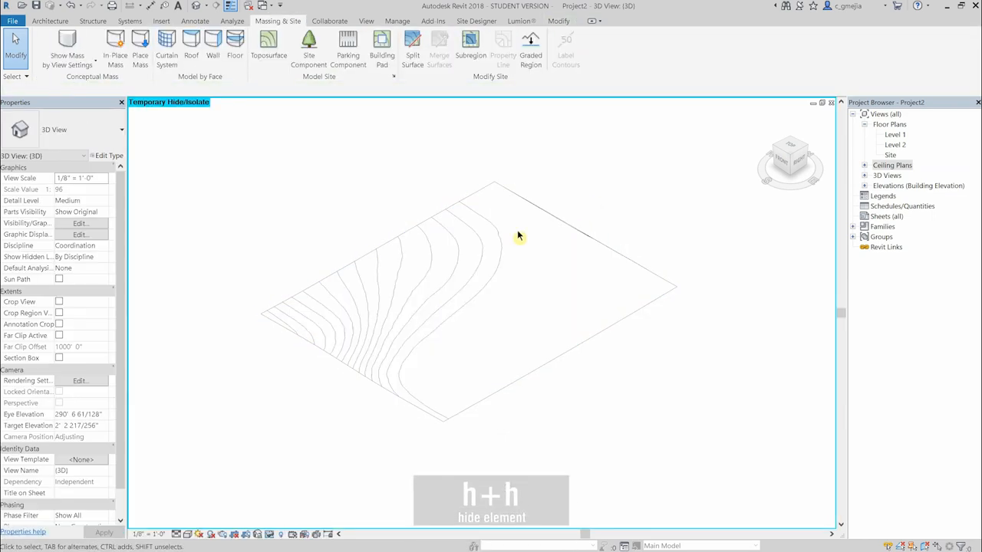
pyautogui.scroll(2, 443, 264)
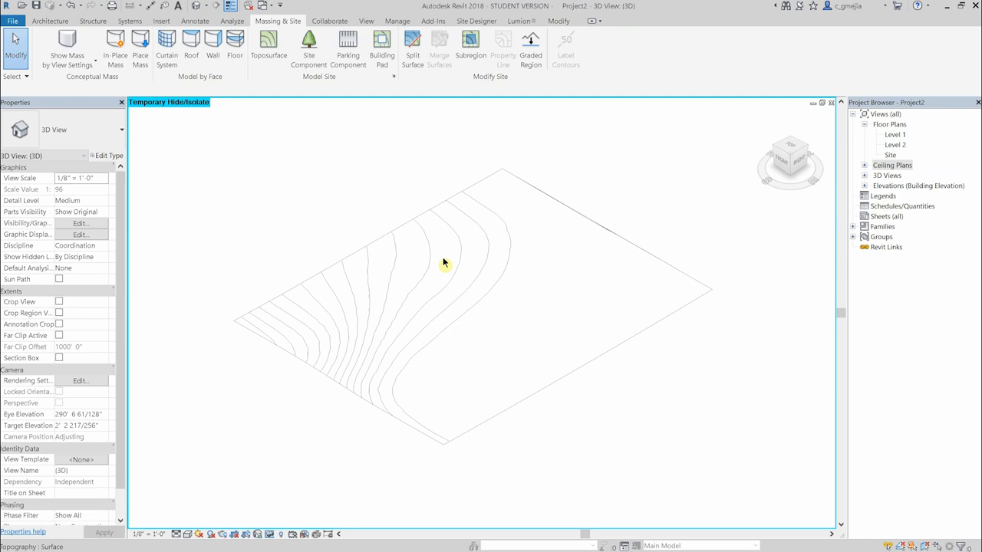
pyautogui.moveTo(412, 204); pyautogui.dragTo(419, 207, button='middle')
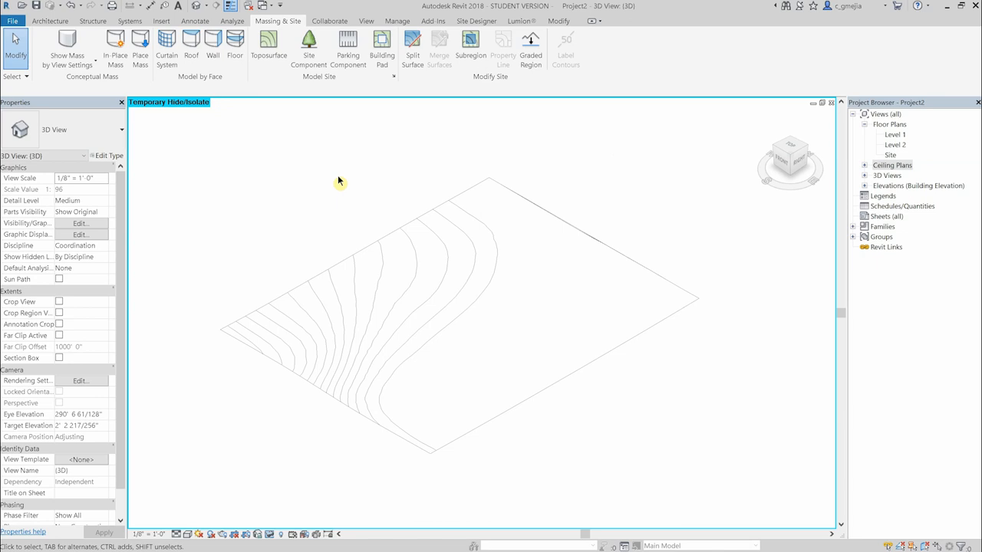
# Step: Switch to SketchUp, set the terrain to the Top view, and check that the camera uses Parallel Projection
pyautogui.hotkey('alt', 'Tab')
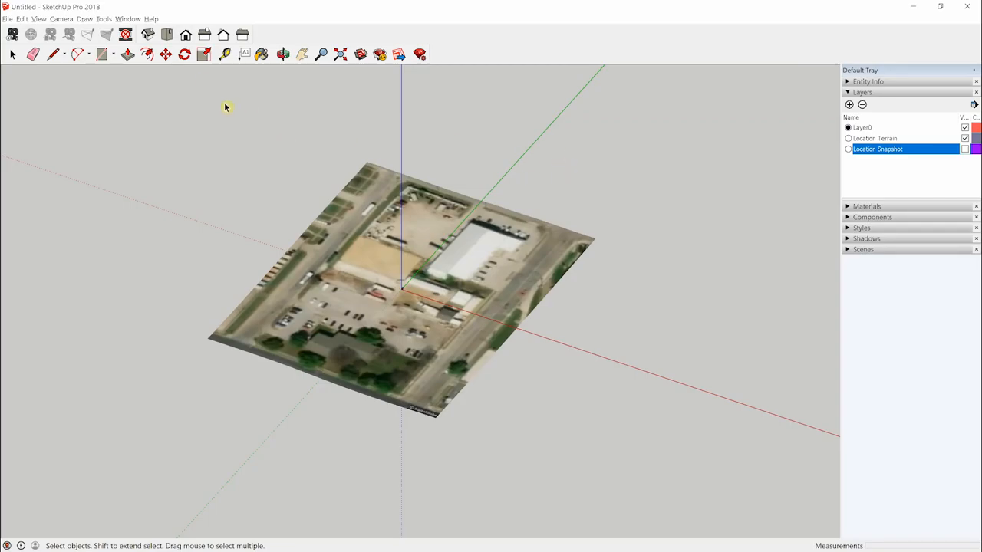
pyautogui.click(168, 37)
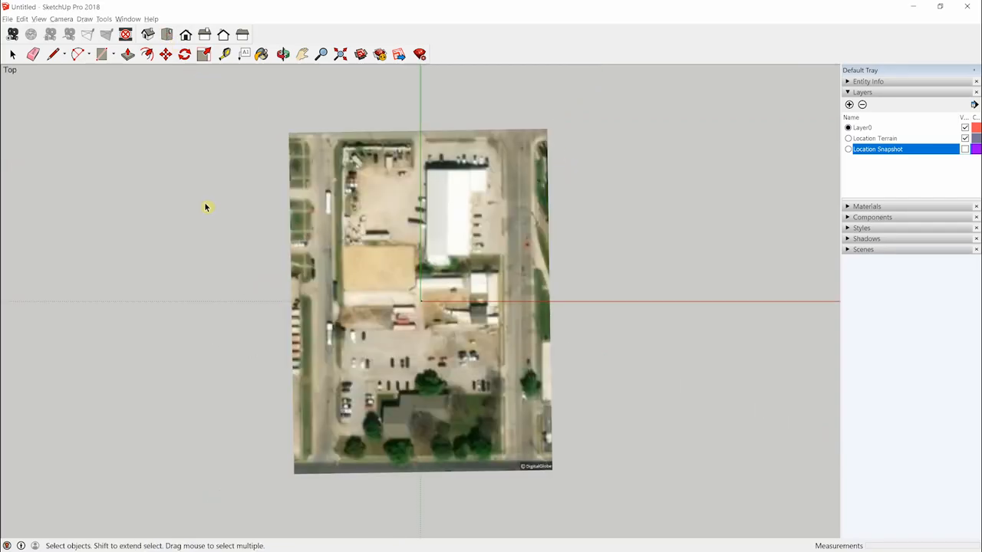
pyautogui.click(64, 21)
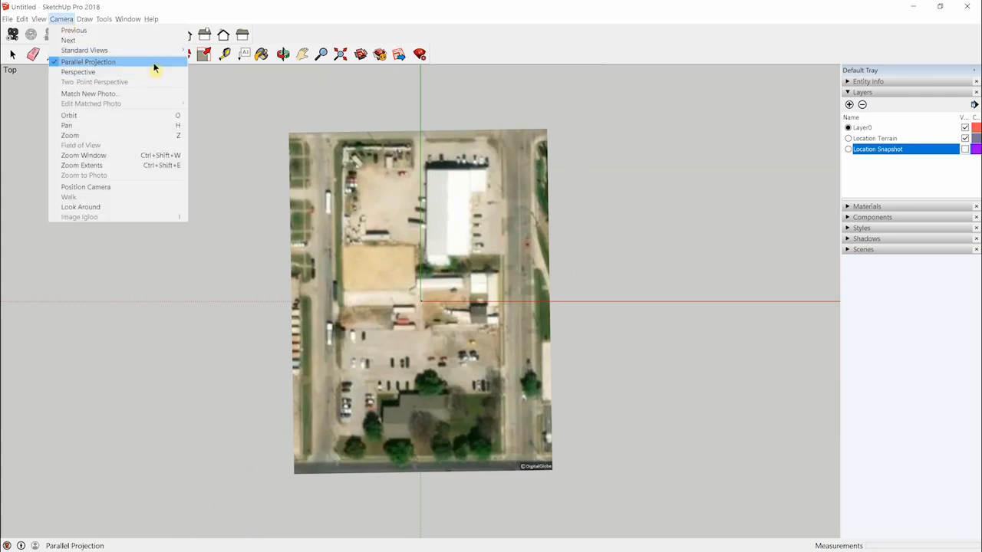
pyautogui.click(254, 123)
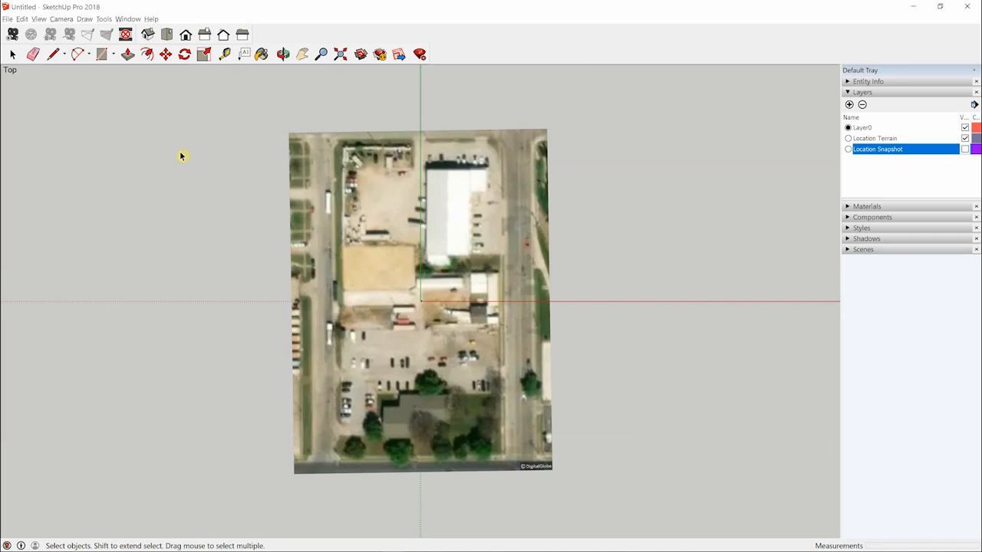
# Step: Switch to Snipping Tool and capture a rectangular snip around the whole aerial site image in the SketchUp top view
pyautogui.hotkey('alt', 'Tab')
pyautogui.click(683, 222)
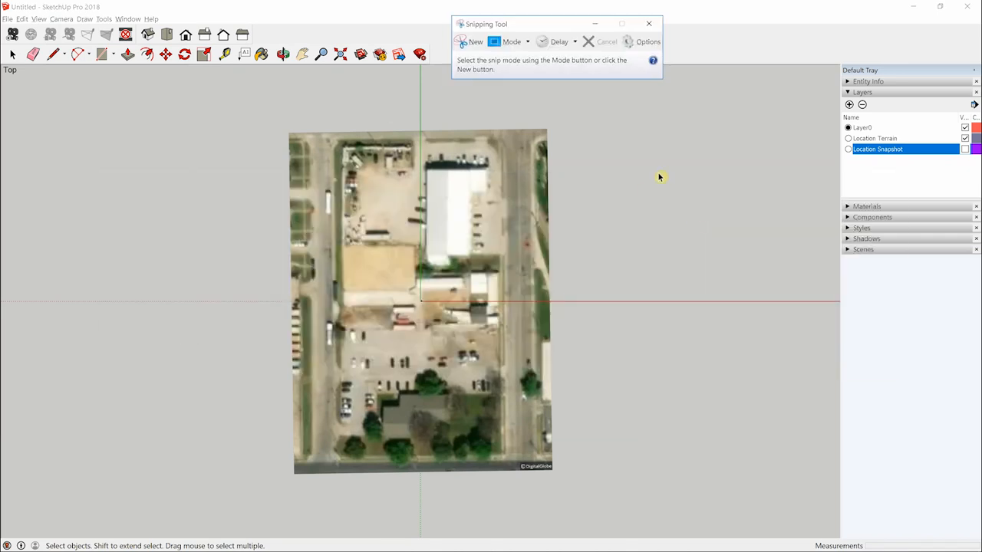
pyautogui.click(474, 44)
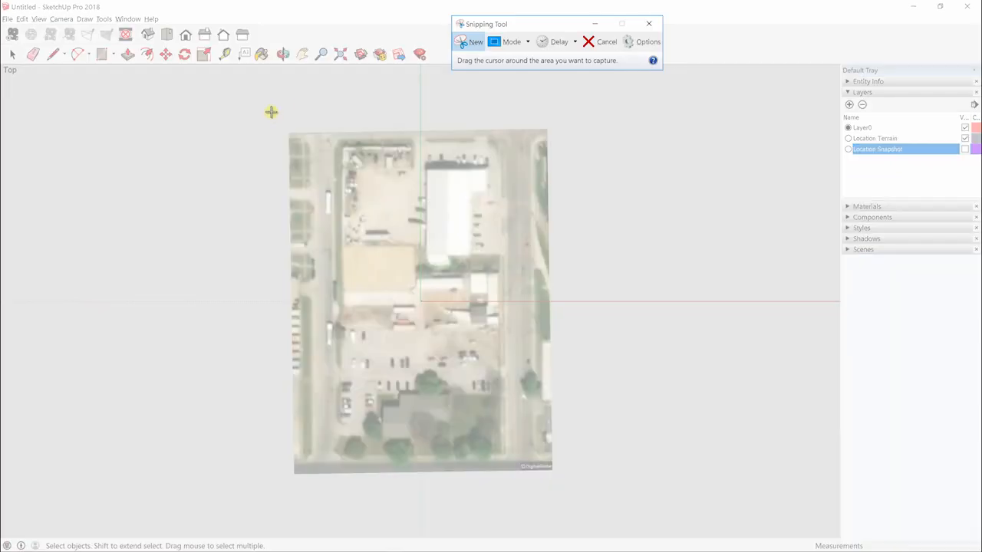
pyautogui.moveTo(269, 114); pyautogui.dragTo(557, 481)
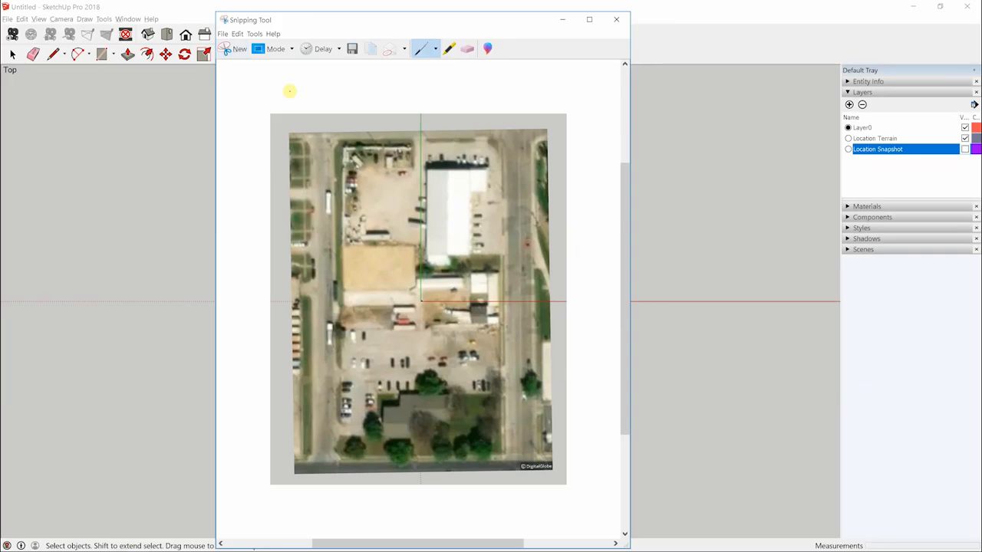
# Step: Save the snip to the Desktop as a JPEG file named Site
pyautogui.click(222, 33)
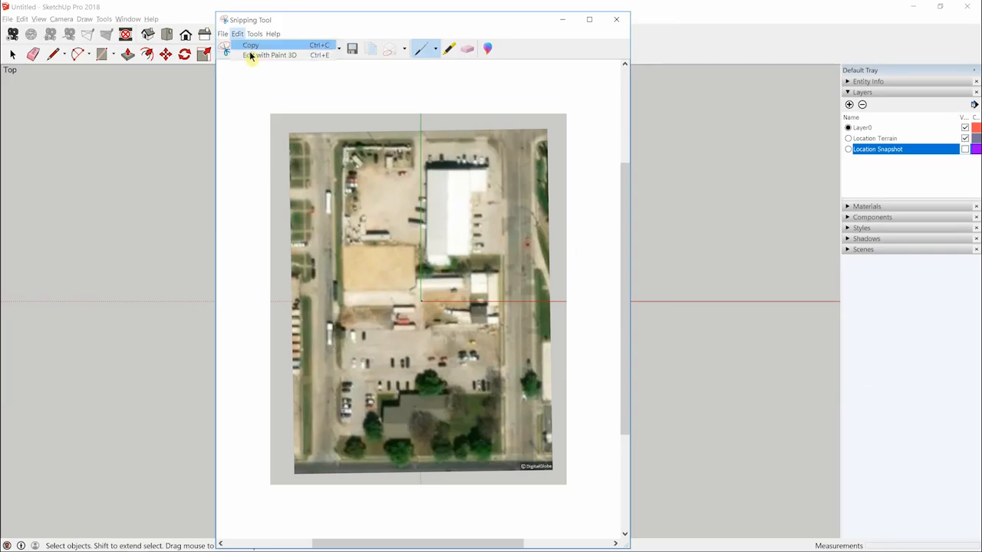
pyautogui.click(232, 55)
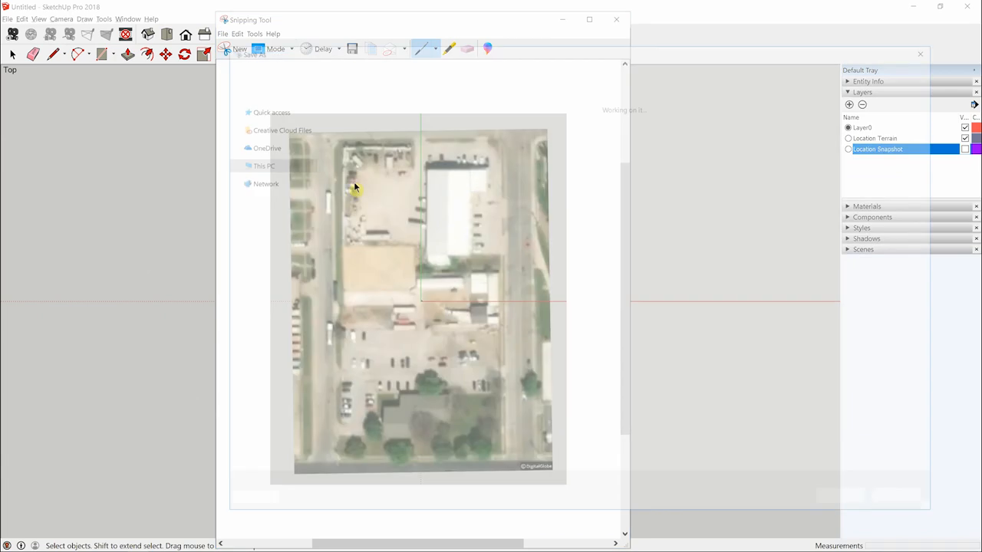
pyautogui.write('Site')
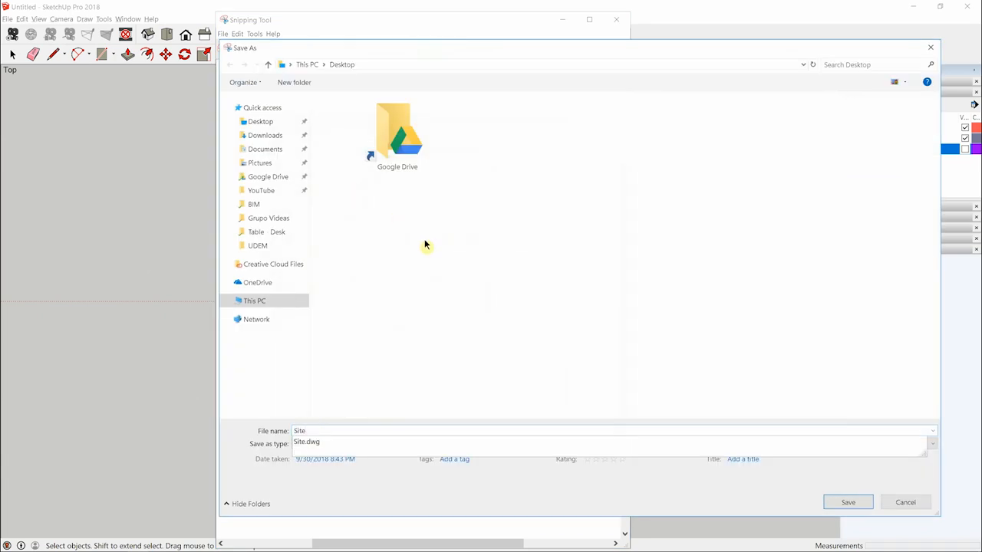
pyautogui.click(597, 338)
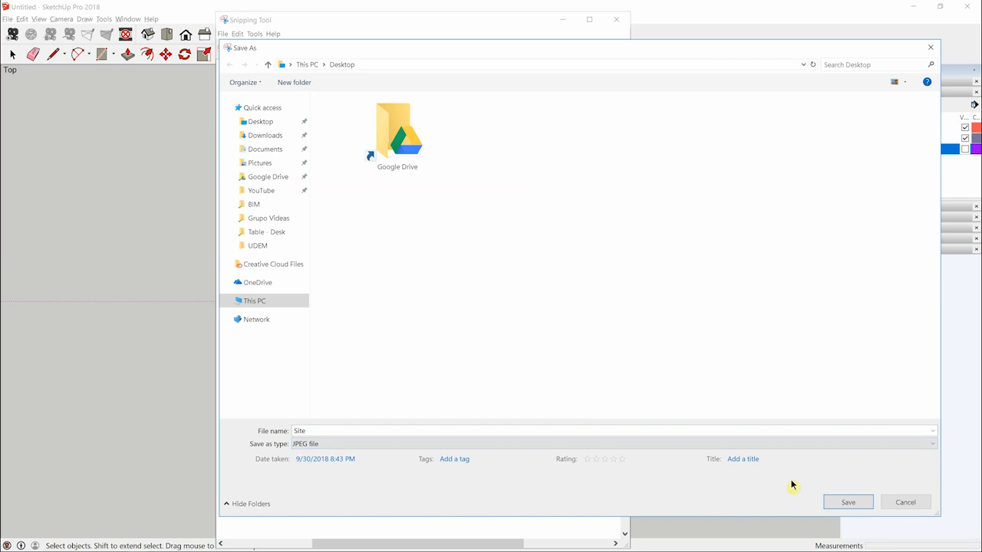
pyautogui.click(844, 503)
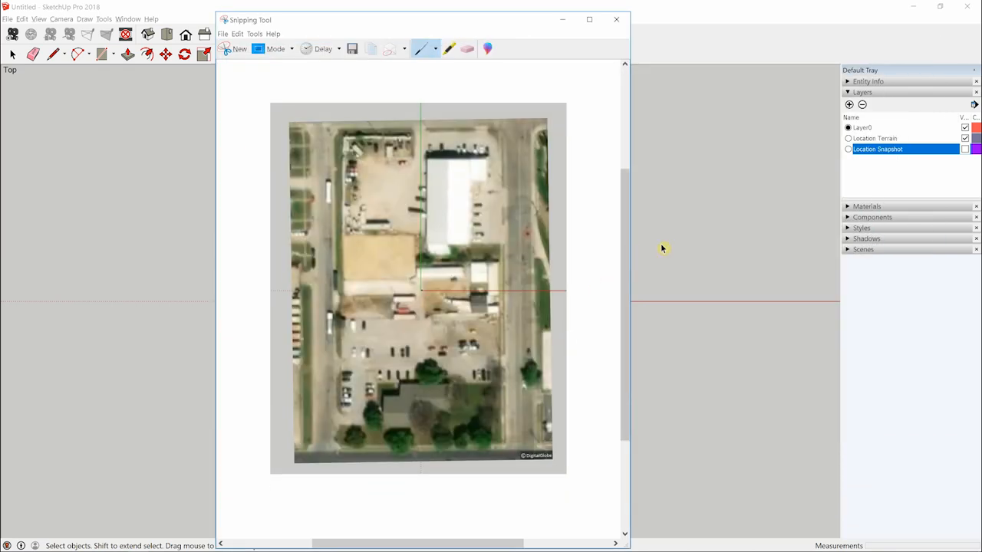
# Step: Switch back to Revit and open the Level 1 floor plan
pyautogui.hotkey('alt', 'Tab')
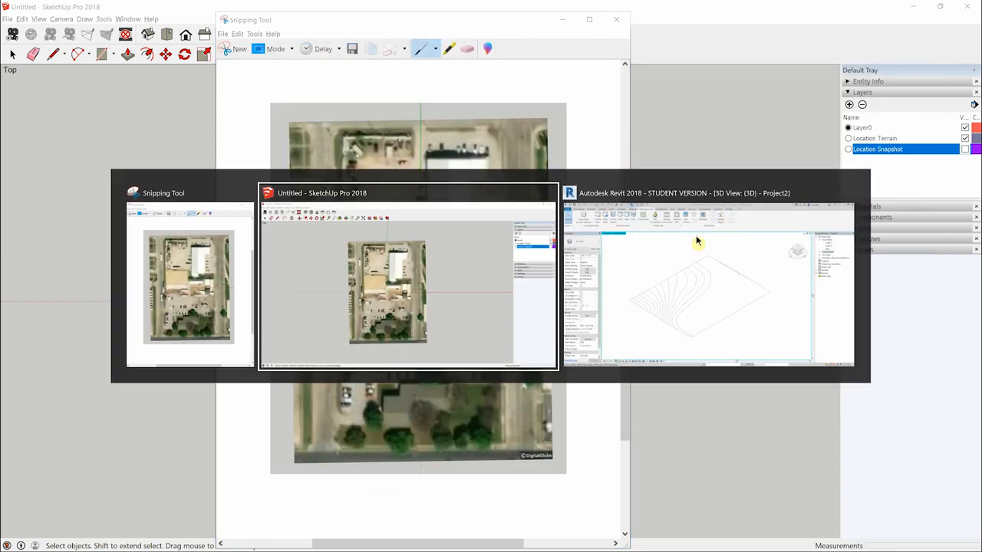
pyautogui.click(689, 257)
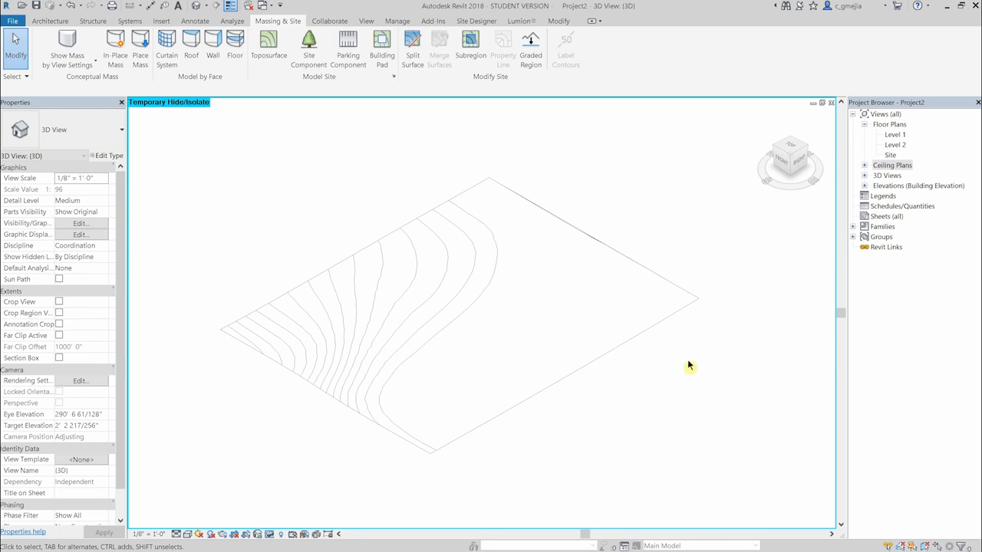
pyautogui.click(161, 20)
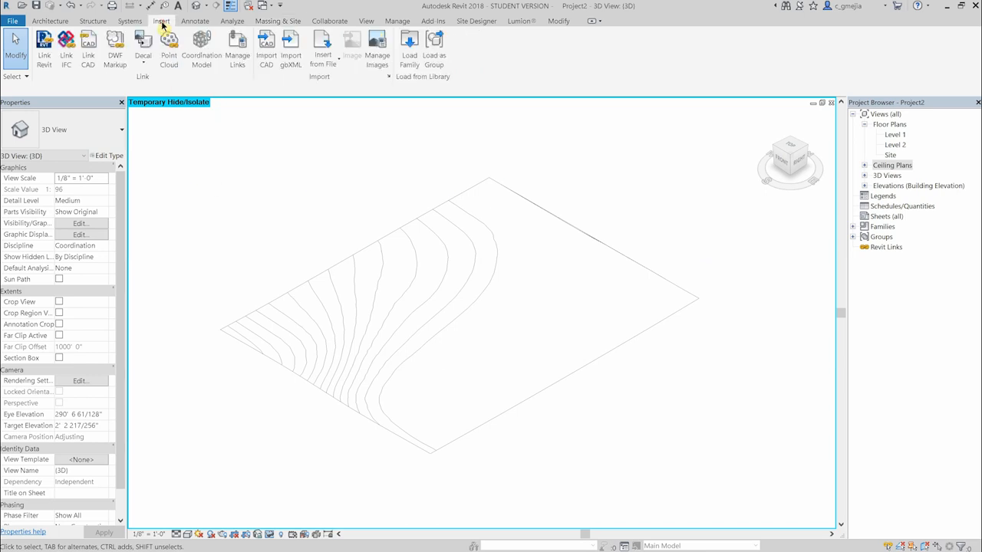
pyautogui.scroll(-1, 464, 150)
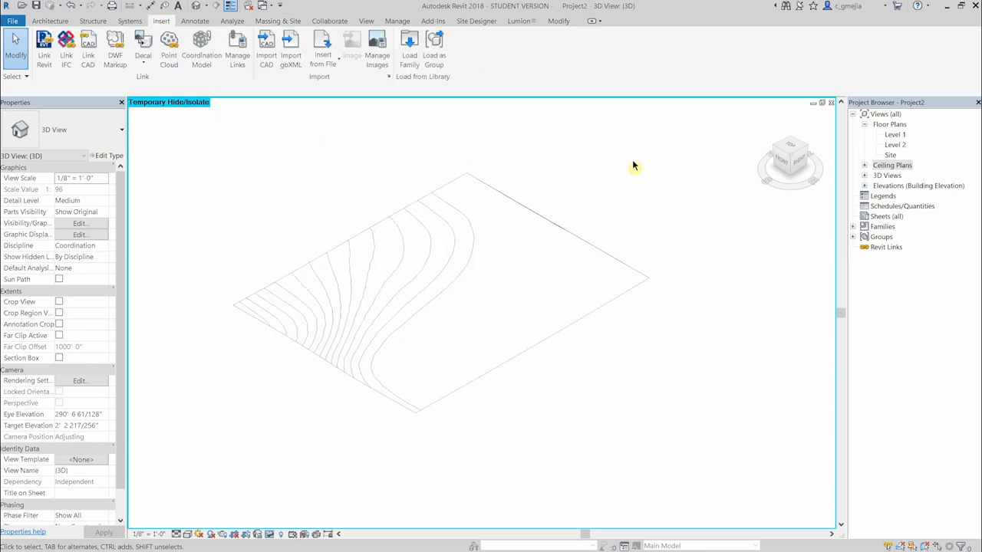
pyautogui.doubleClick(896, 135)
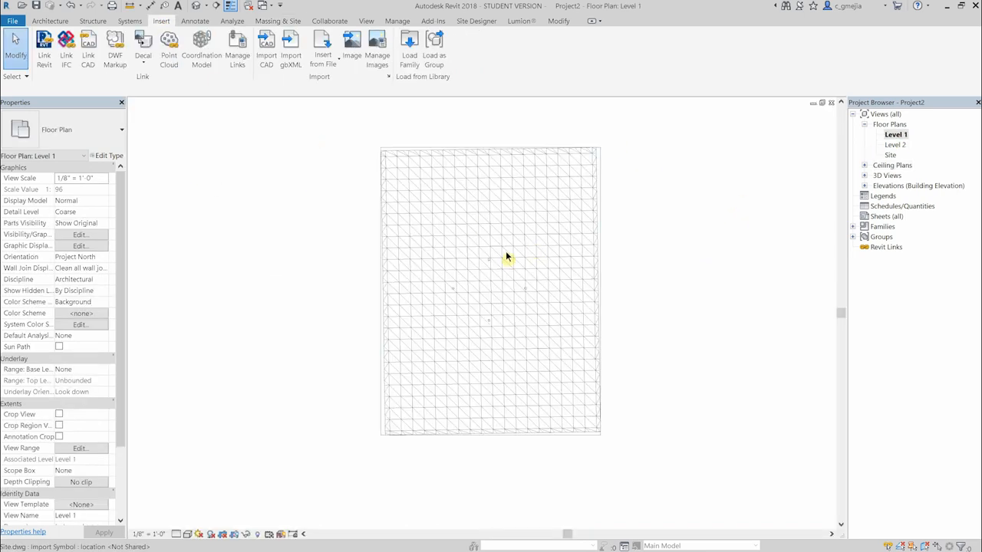
# Step: Import the image Site.JPG from the Desktop and place it beside the terrain mesh's upper right corner
pyautogui.click(350, 50)
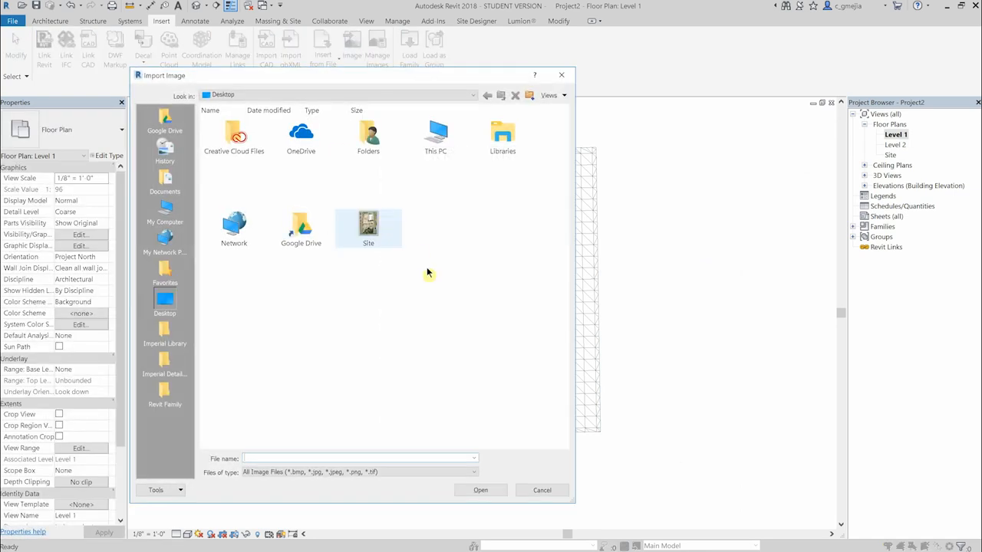
pyautogui.click(376, 230)
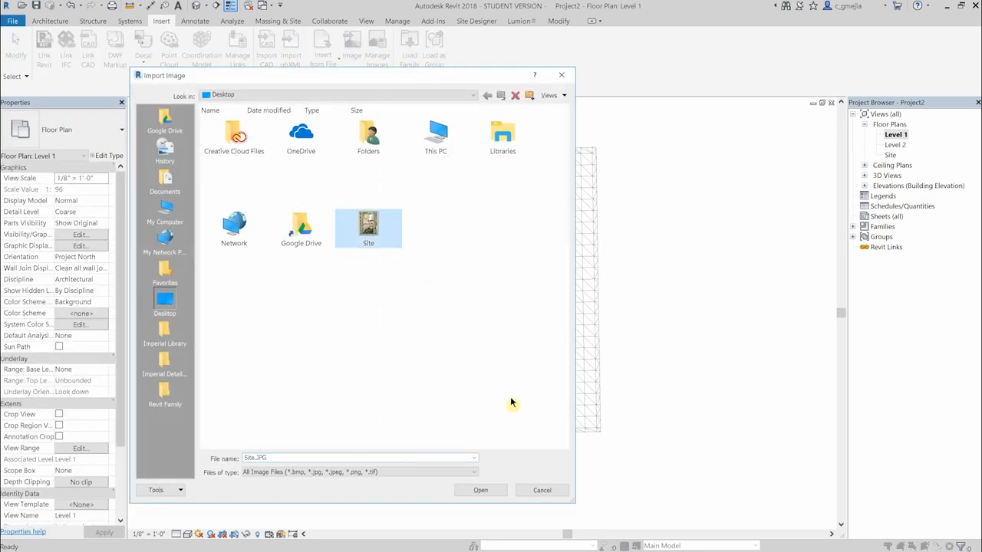
pyautogui.click(481, 490)
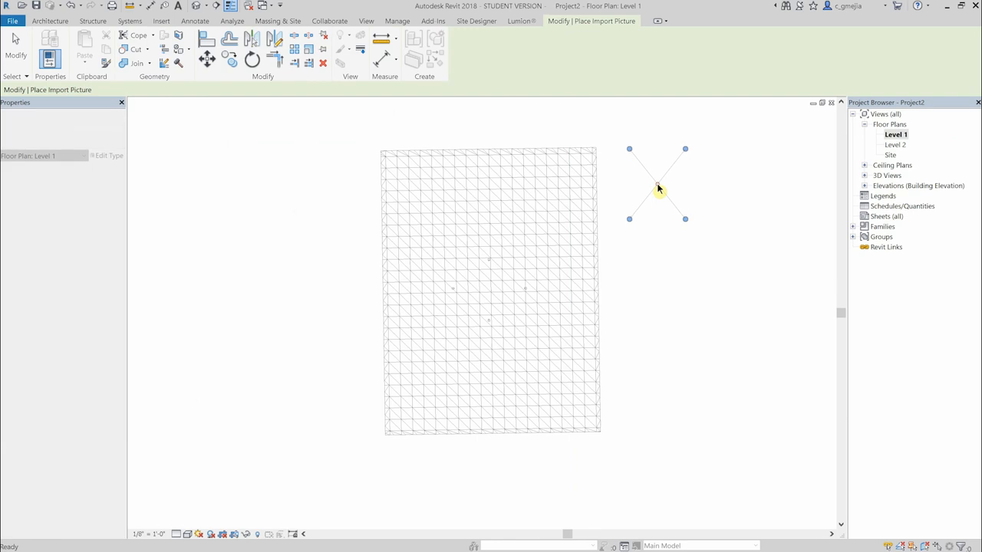
pyautogui.click(657, 187)
pyautogui.press('Escape')
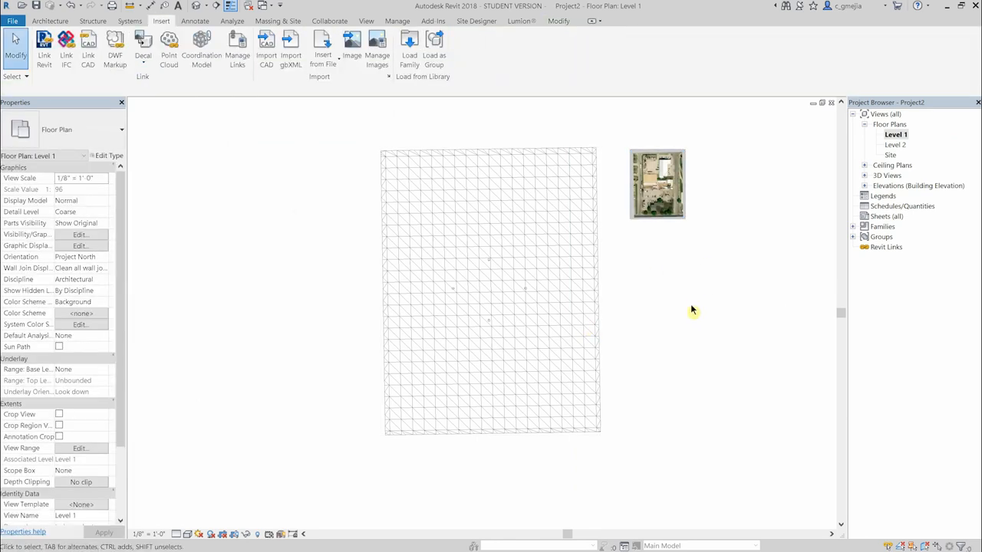
# Step: Set the Level 1 view to Wireframe, and move and enlarge the site image over the terrain mesh to about 537' wide
pyautogui.click(188, 534)
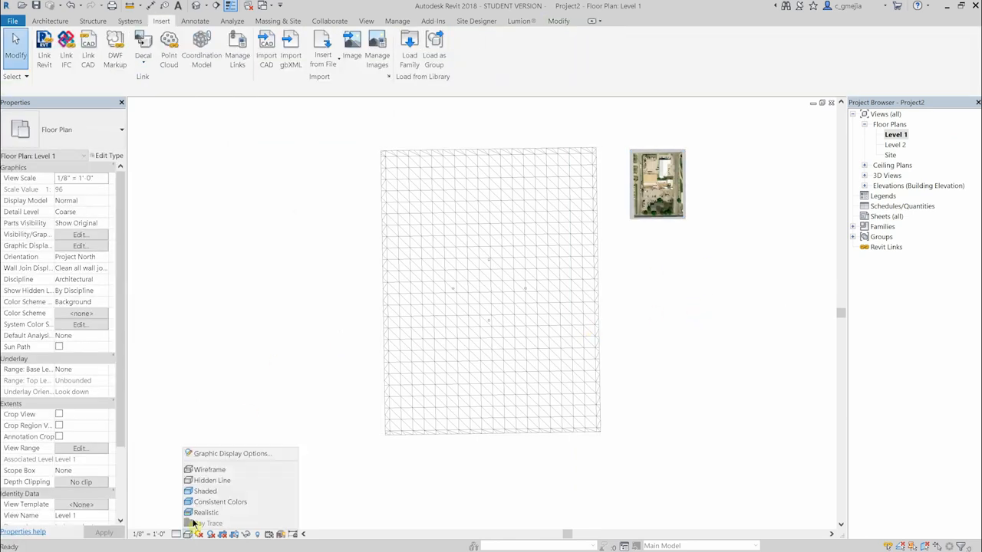
pyautogui.click(235, 470)
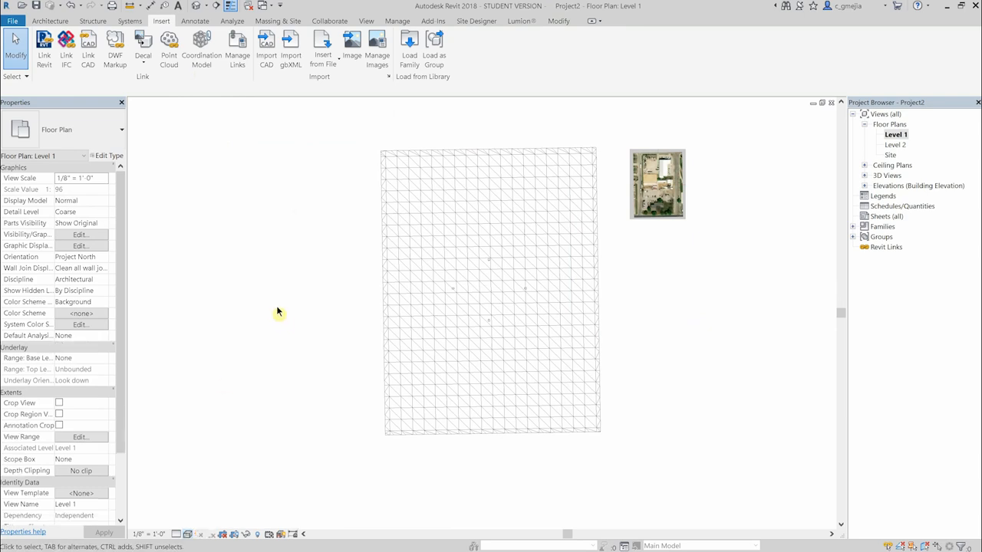
pyautogui.click(653, 209)
pyautogui.moveTo(653, 208); pyautogui.dragTo(441, 439)
pyautogui.scroll(-1, 590, 203)
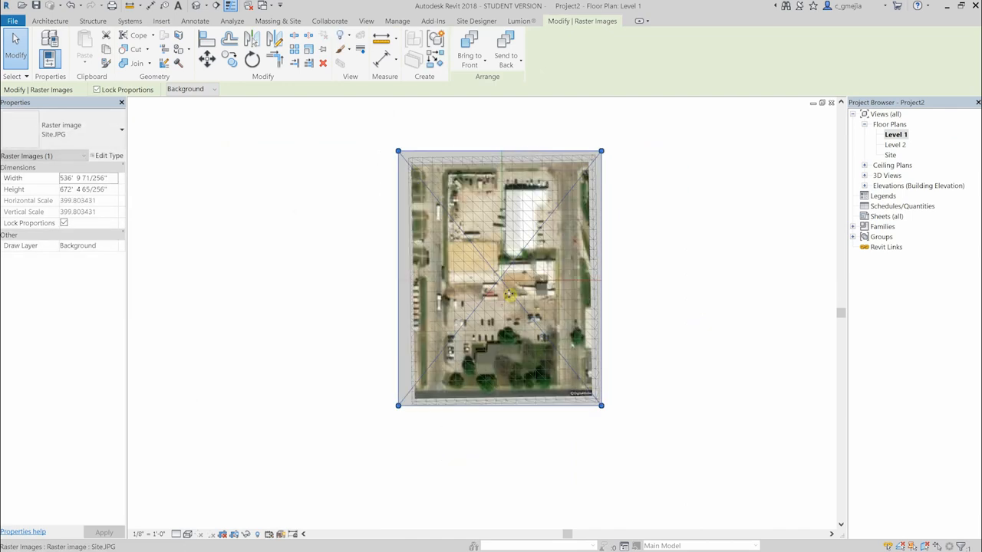
pyautogui.scroll(2, 506, 288)
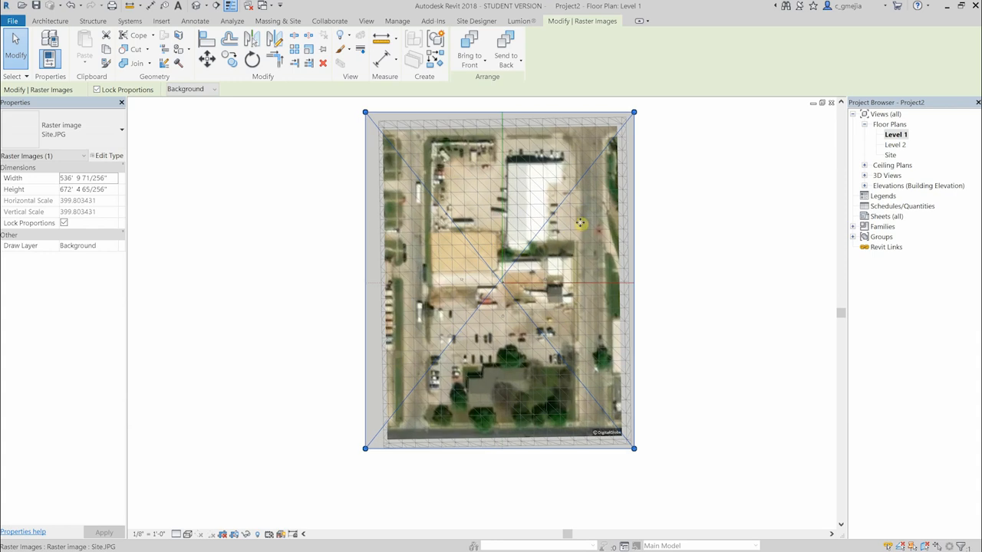
# Step: Shift and nudge the site image until the aerial photo's upper left corner lines up with the terrain mesh's corner
pyautogui.moveTo(593, 218)
pyautogui.mouseDown()
pyautogui.moveTo(578, 232)
pyautogui.moveTo(581, 219)
pyautogui.mouseUp()
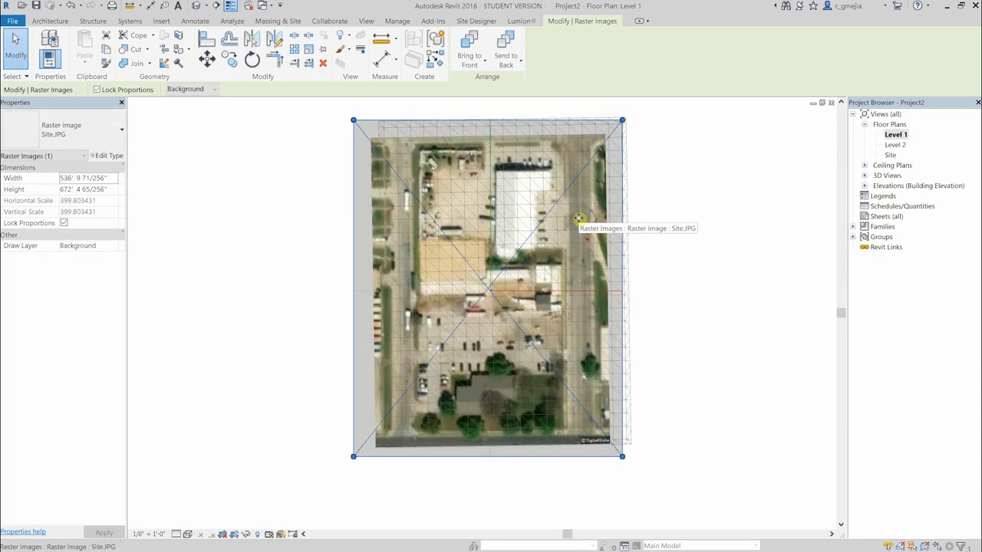
pyautogui.press('Right')
pyautogui.press('Up')
pyautogui.press('Up')
pyautogui.press('Up')
pyautogui.press('Up')
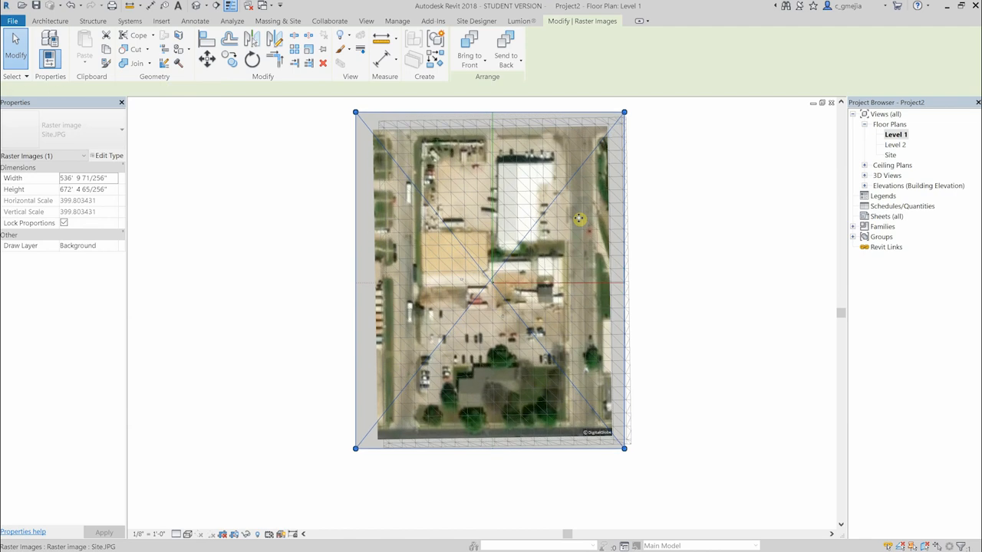
pyautogui.press('Up')
pyautogui.press('Up')
pyautogui.press('Up')
pyautogui.press('Up')
pyautogui.press('Right')
pyautogui.press('Right')
pyautogui.press('Right')
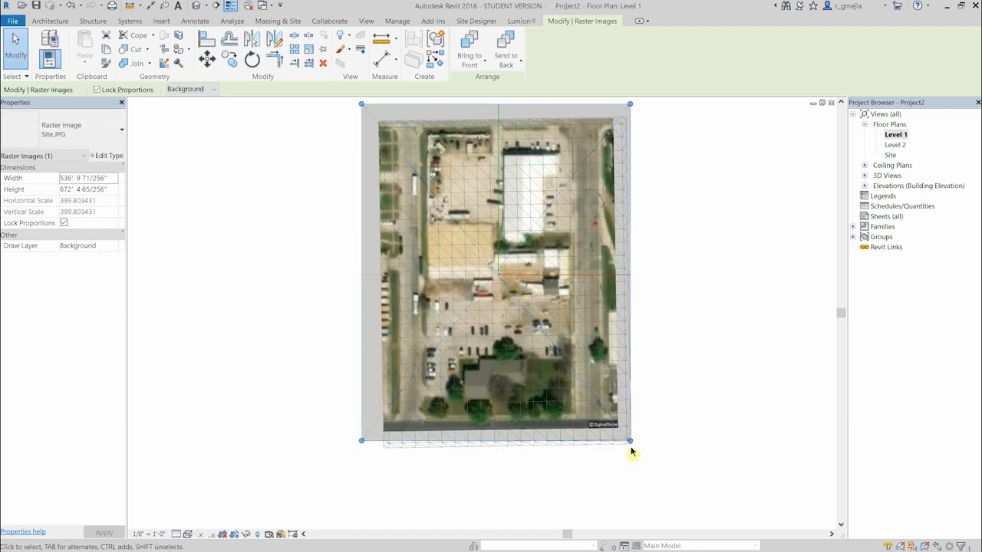
# Step: Scale the site image proportionally from its lower right corner to about 560' wide, matching the photo to the terrain mesh, and deselect it
pyautogui.moveTo(631, 447); pyautogui.dragTo(646, 459)
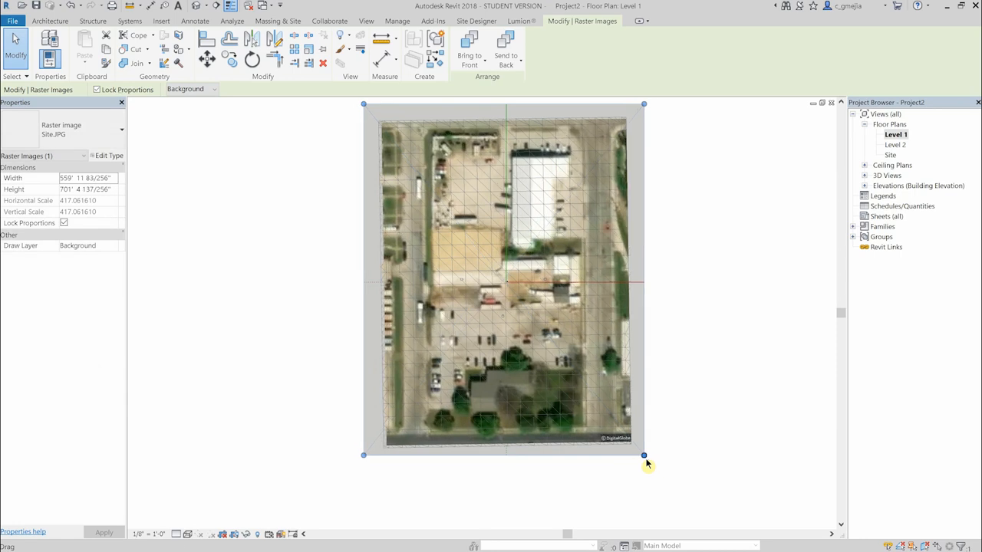
pyautogui.click(718, 269)
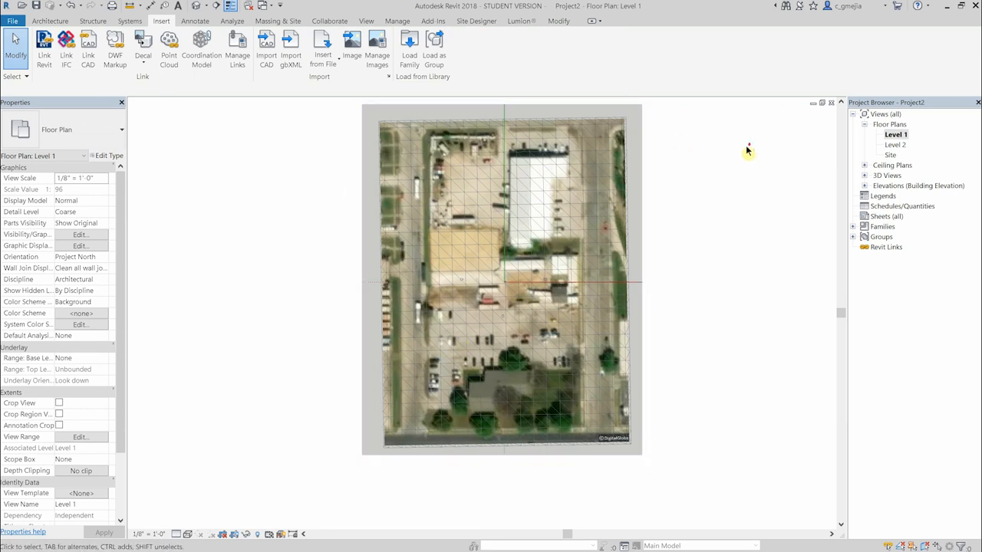
pyautogui.scroll(-1, 291, 251)
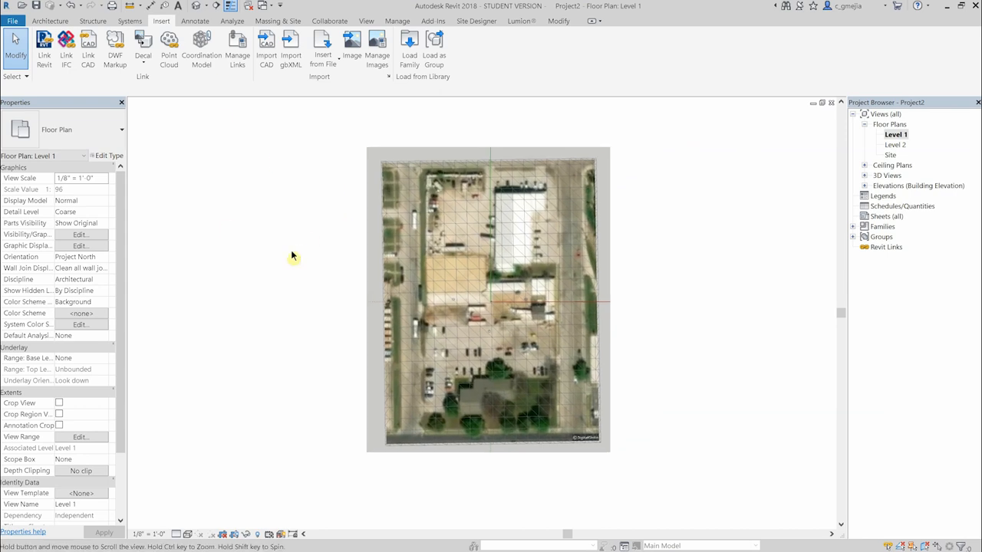
pyautogui.scroll(1, 275, 102)
pyautogui.moveTo(305, 219); pyautogui.dragTo(243, 158, button='middle')
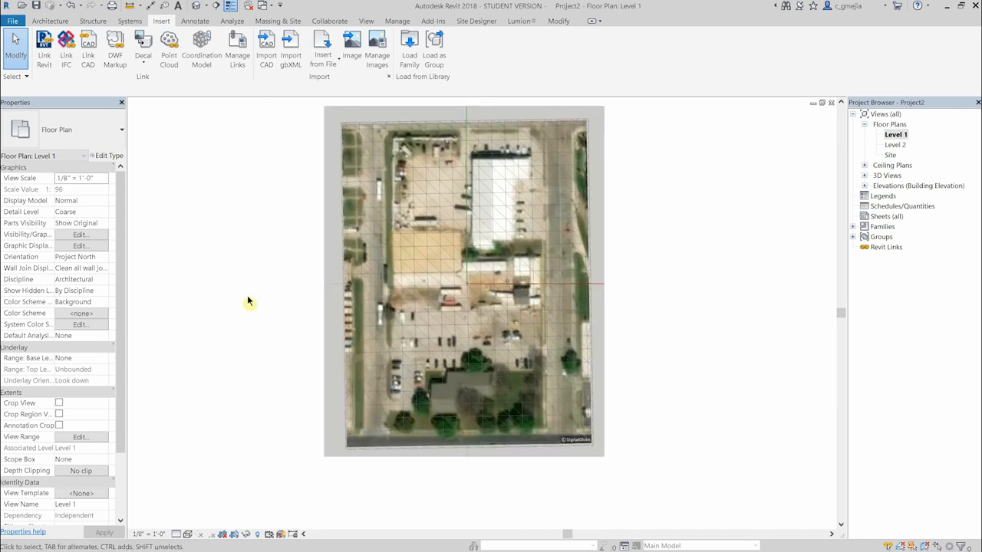
# Step: Change the visual style of the Level 1 view with the site image over the terrain
pyautogui.click(188, 535)
pyautogui.click(189, 409)
pyautogui.moveTo(692, 188); pyautogui.dragTo(708, 208, button='middle')
pyautogui.scroll(1, 671, 150)
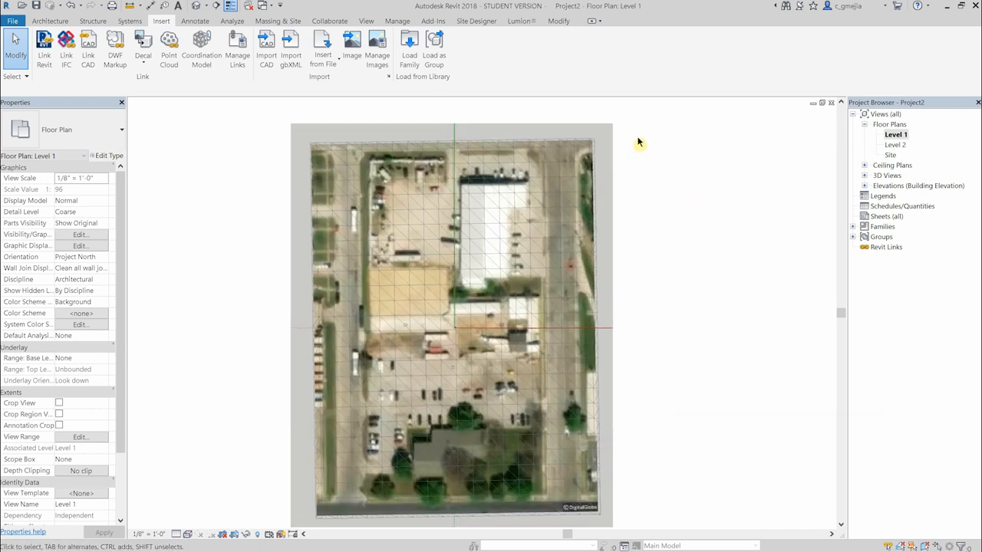
# Step: Create a rectangular Pad 1 building pad of about 3360 SF on Level 1 over the grey-roofed building in the aerial image's lower part
pyautogui.click(279, 23)
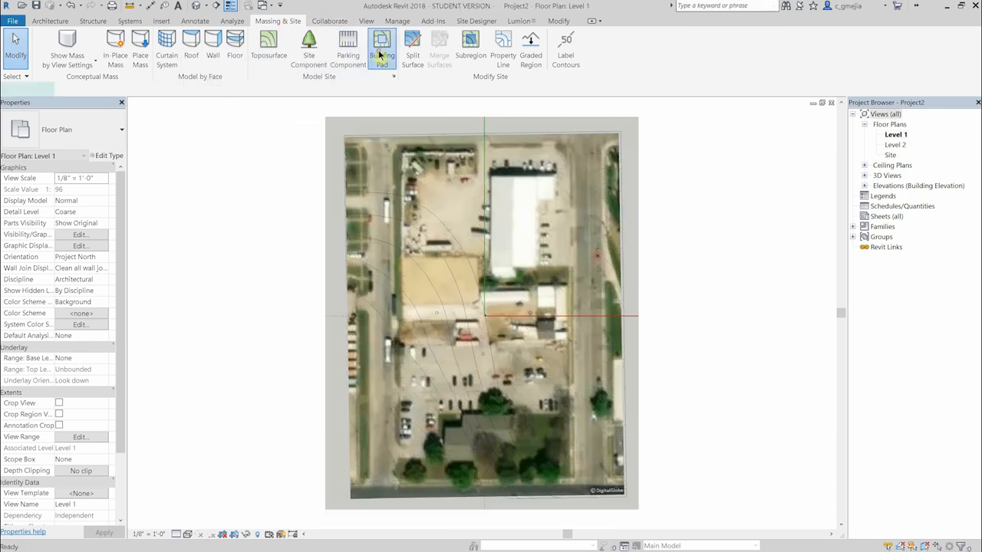
pyautogui.click(380, 55)
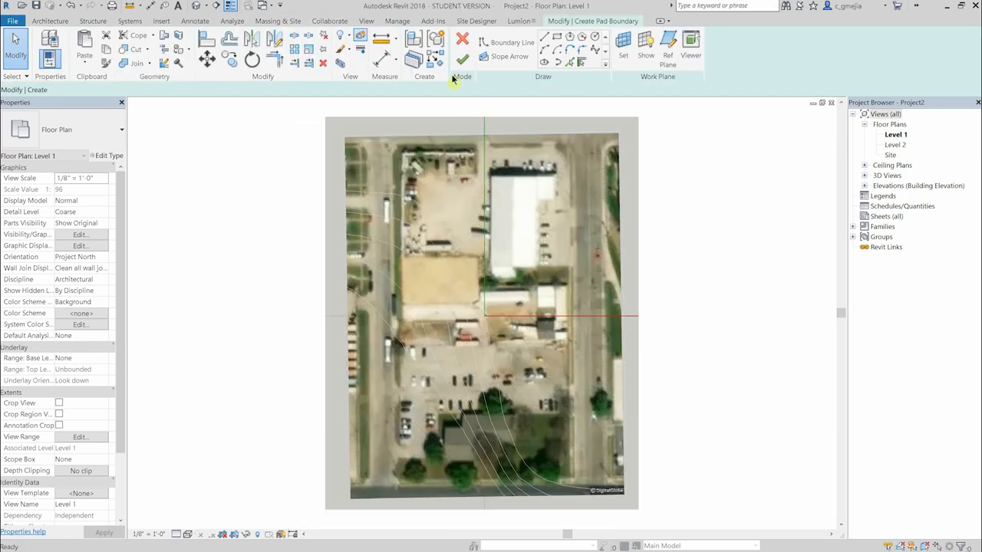
pyautogui.click(558, 38)
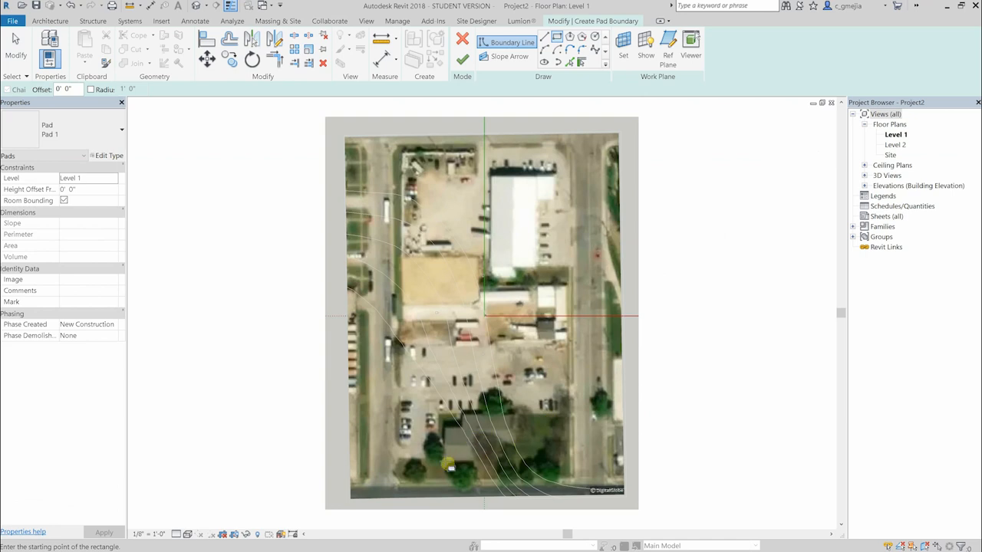
pyautogui.click(464, 443)
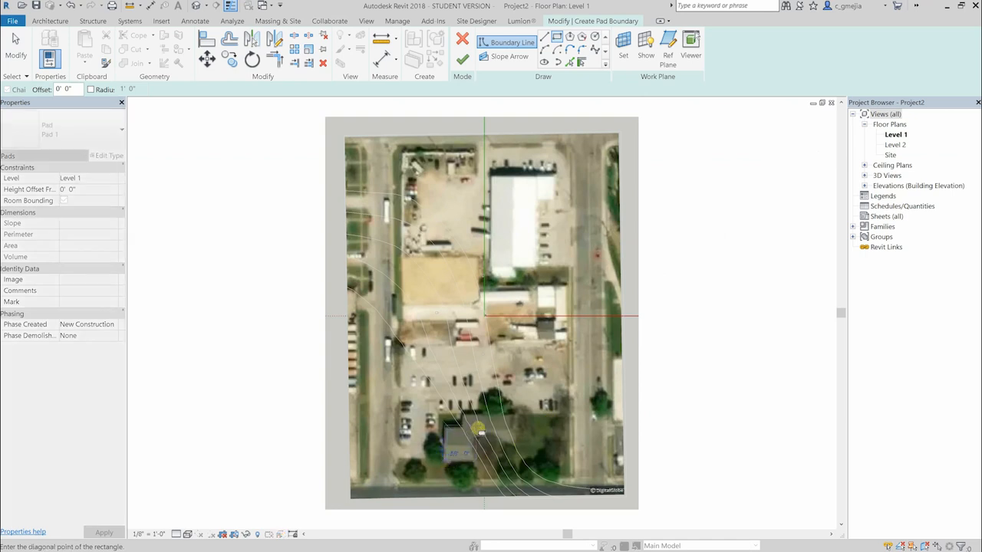
pyautogui.press('Escape')
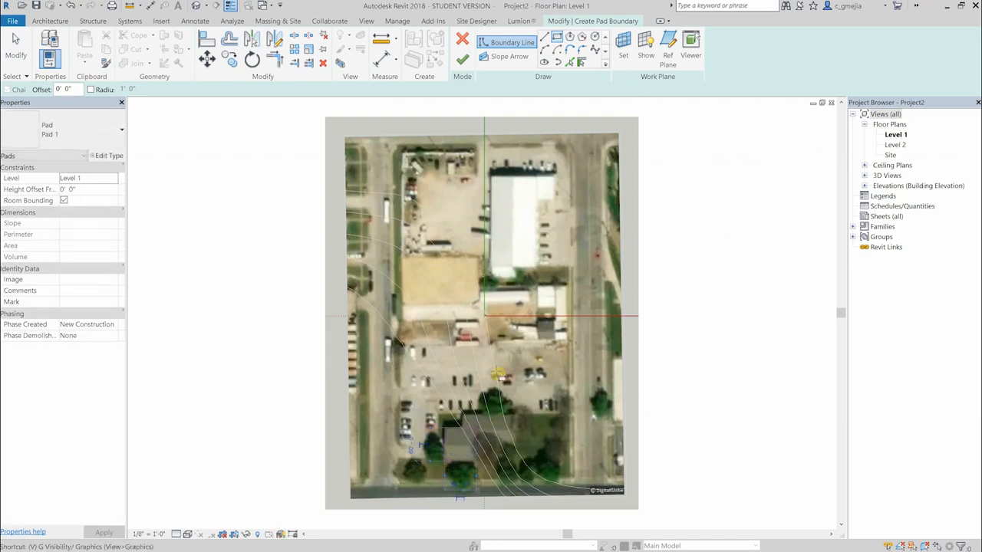
pyautogui.click(463, 60)
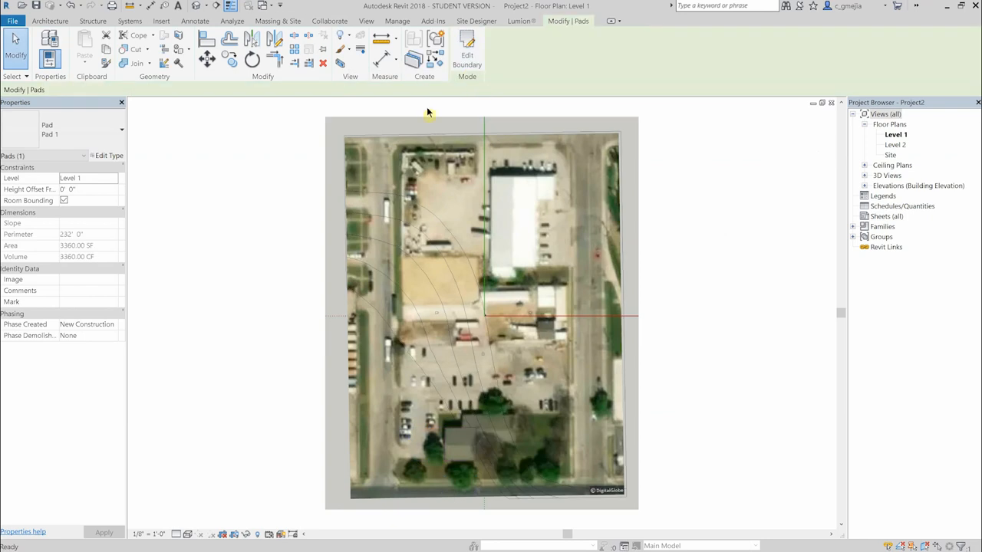
# Step: Inspect how the building pad cuts into the toposurface in the default 3D view, and close that view
pyautogui.click(197, 6)
pyautogui.keyDown('shift'); pyautogui.moveTo(419, 319); pyautogui.dragTo(271, 200, button='middle'); pyautogui.keyUp('shift')
pyautogui.scroll(2, 273, 201)
pyautogui.scroll(2, 278, 277)
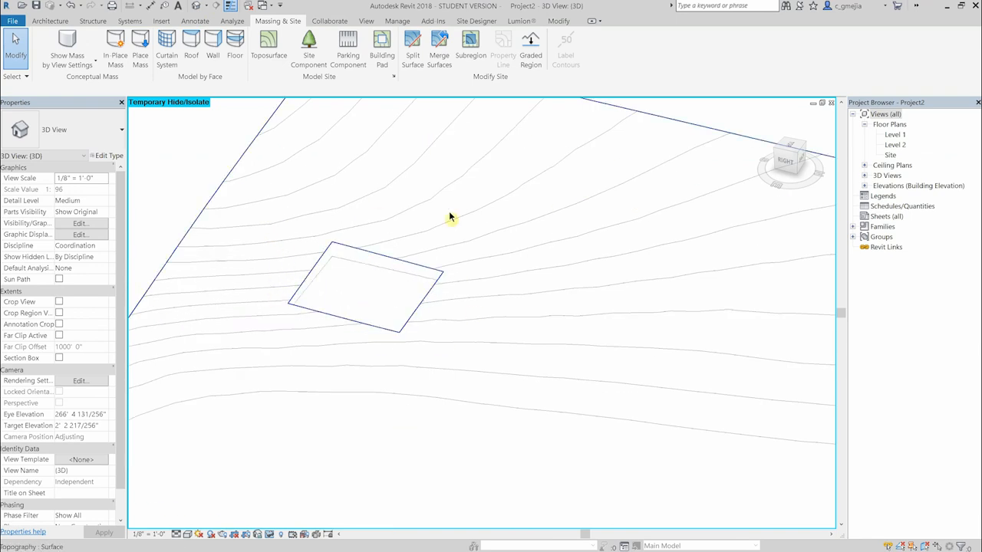
pyautogui.scroll(-1, 262, 315)
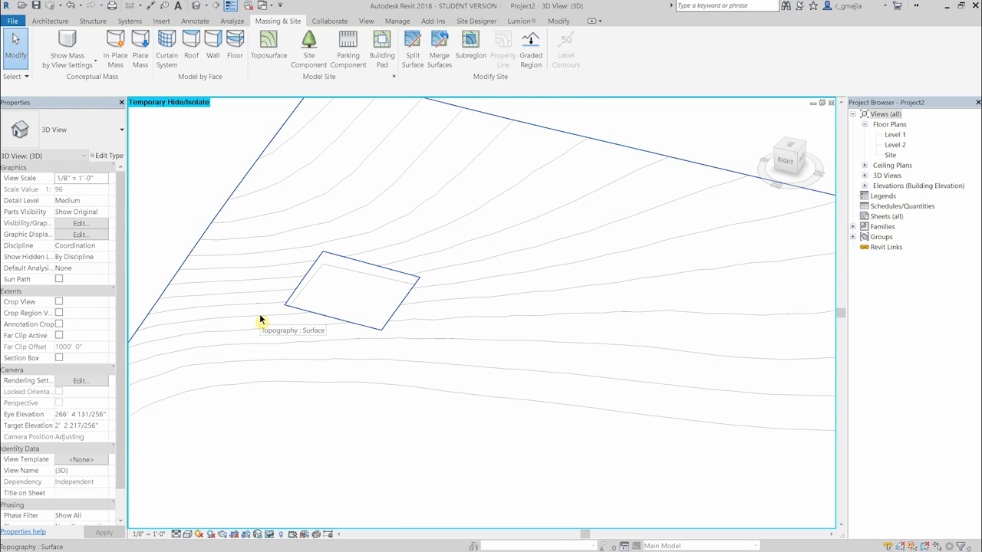
pyautogui.click(830, 103)
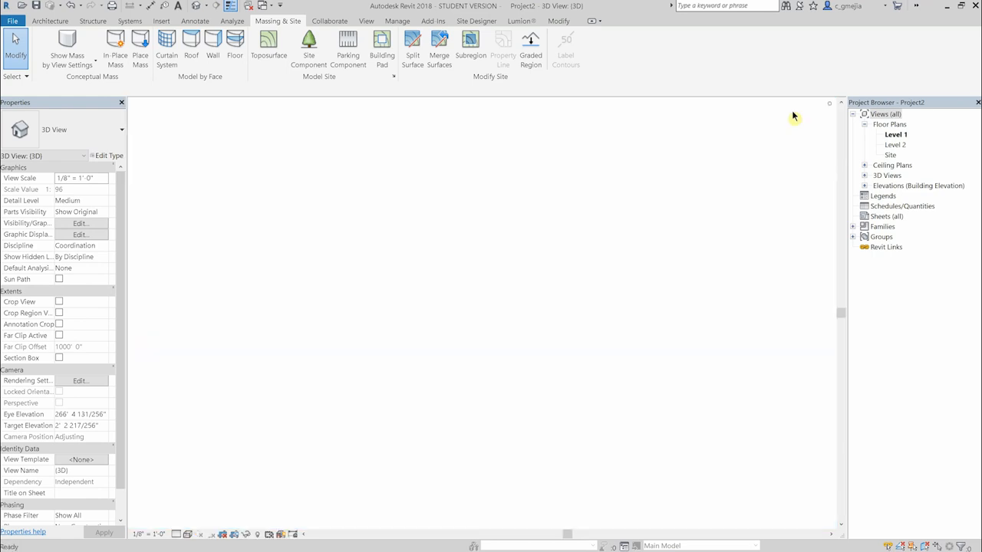